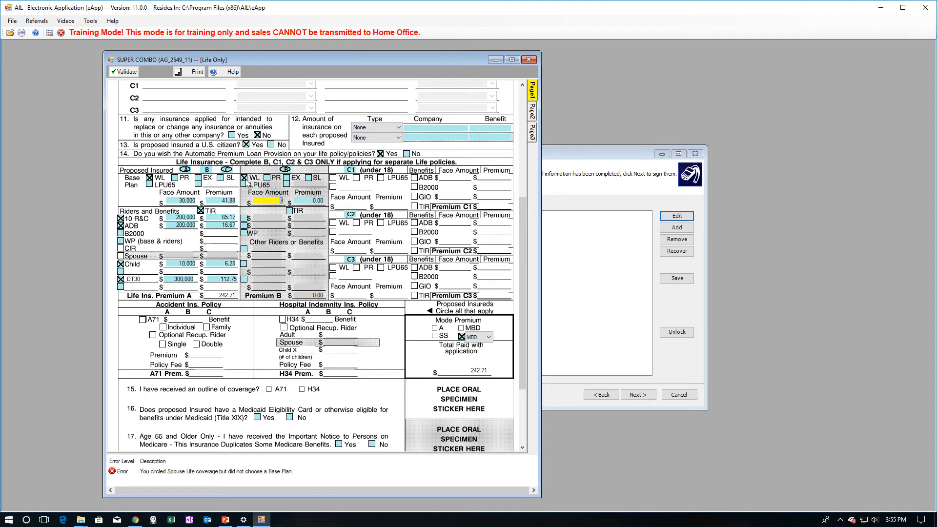
# - Try PR, WL and PR as insured B's base plan, ending with SL selected
pyautogui.click(267, 177)
pyautogui.click(243, 178)
pyautogui.click(267, 178)
pyautogui.click(309, 178)
# - Set insured B to Whole Life with a 30,000 face amount and add TIR coverage
pyautogui.click(244, 178)
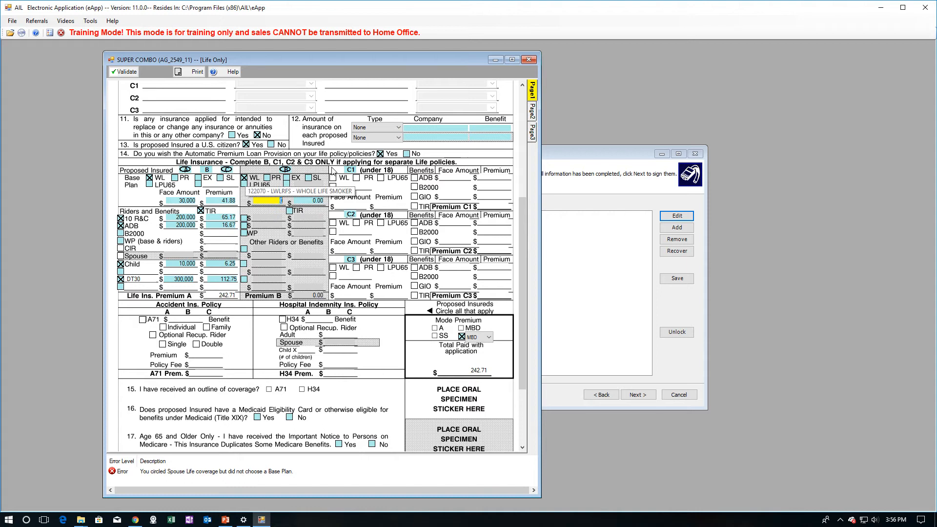
pyautogui.write('030,000')
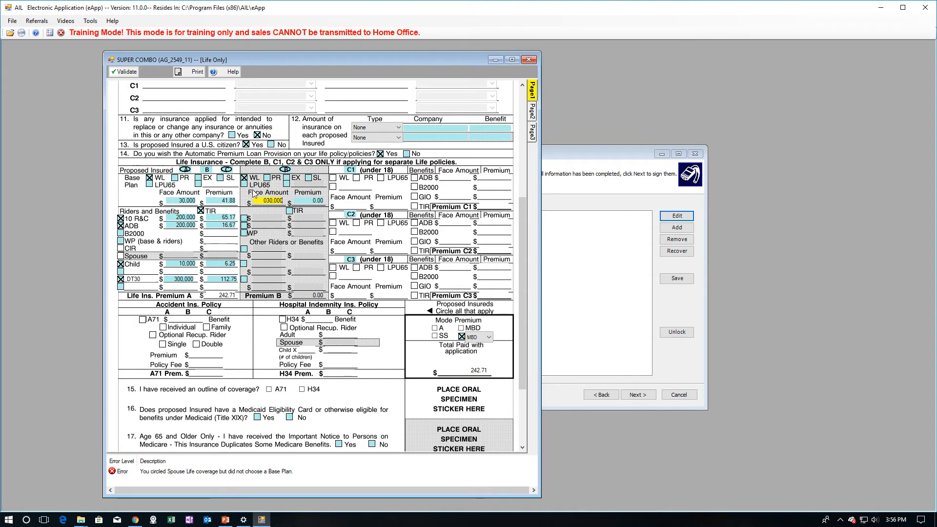
pyautogui.press('Tab')
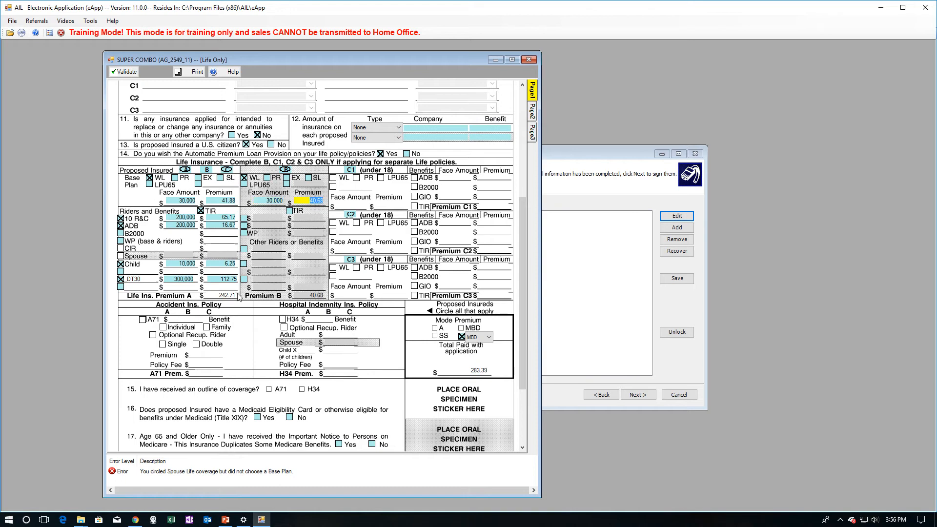
pyautogui.click(289, 211)
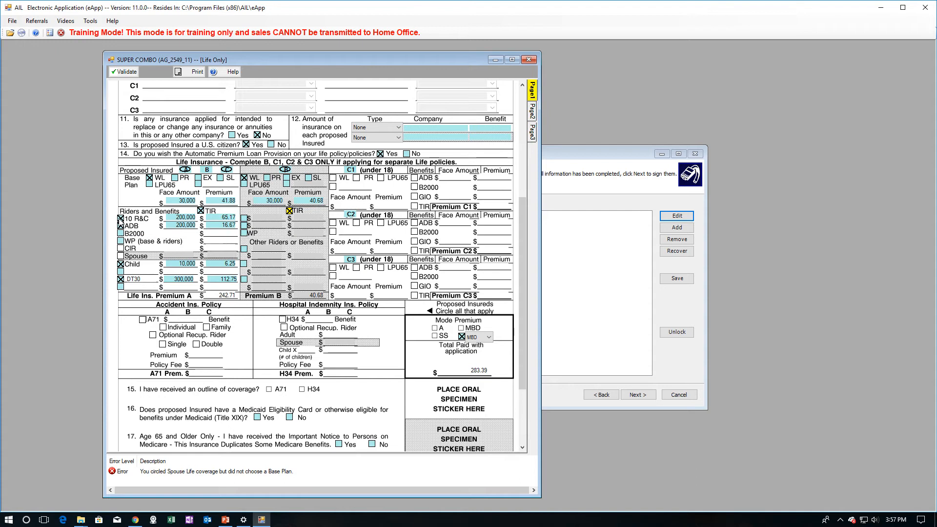
# - Add a 10 R&C rider of 190,000 for insured B
pyautogui.click(244, 219)
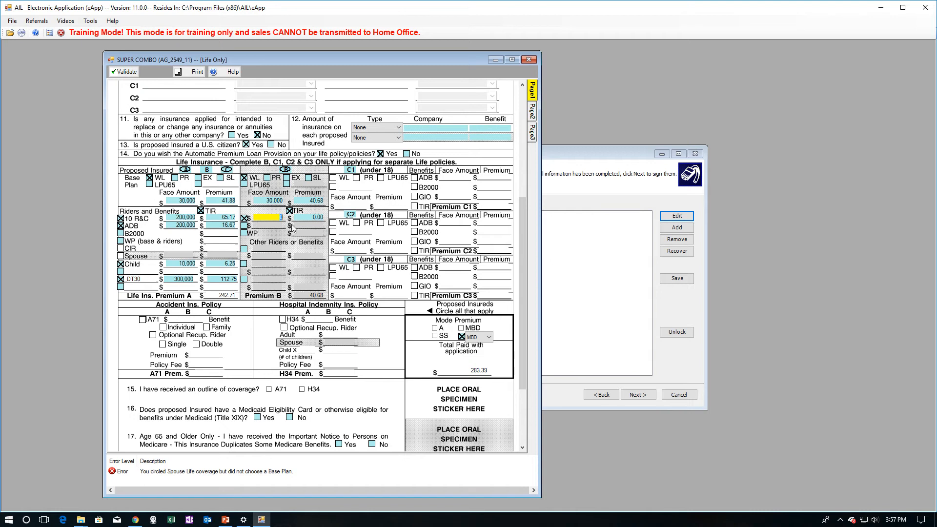
pyautogui.write('1900000')
pyautogui.press('Tab')
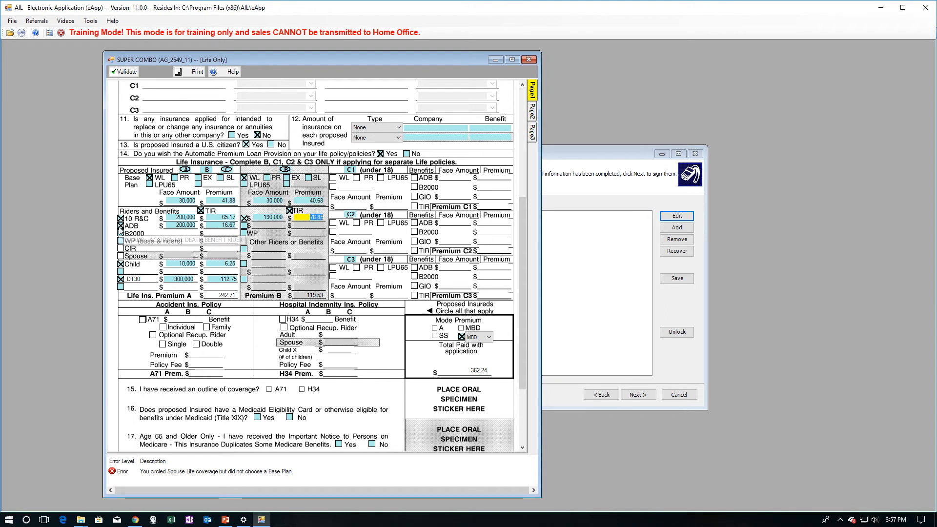
# - Add an ADB rider of 200,000 for insured B
pyautogui.click(244, 226)
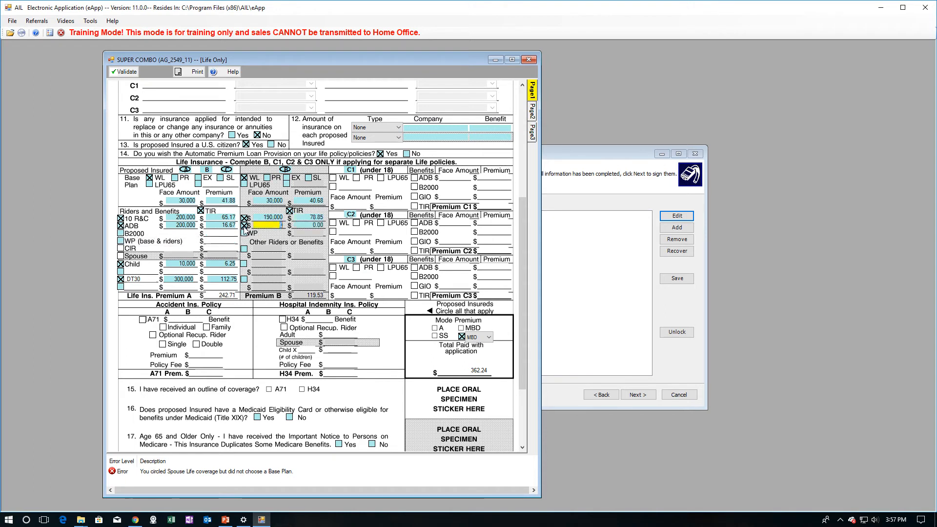
pyautogui.write('02')
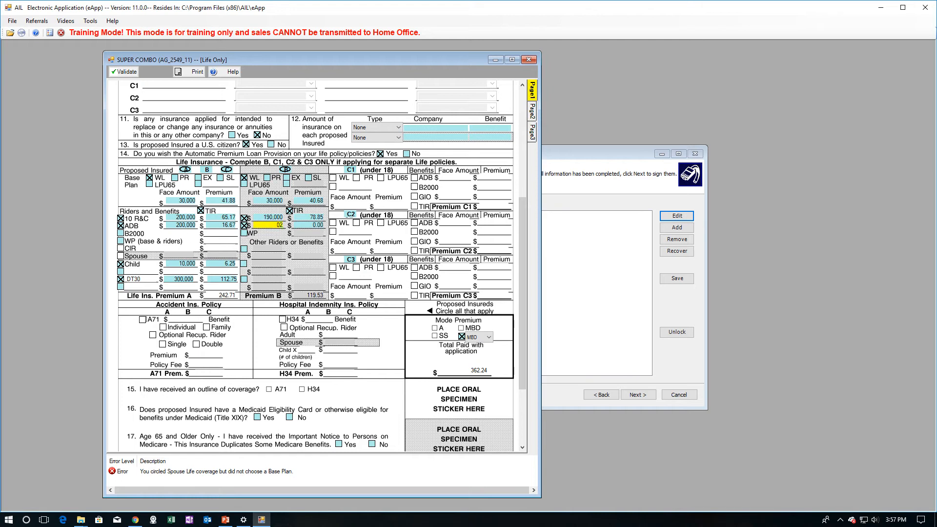
pyautogui.write('00000')
pyautogui.press('Tab')
pyautogui.click(262, 225)
pyautogui.write('250000')
pyautogui.press('Tab')
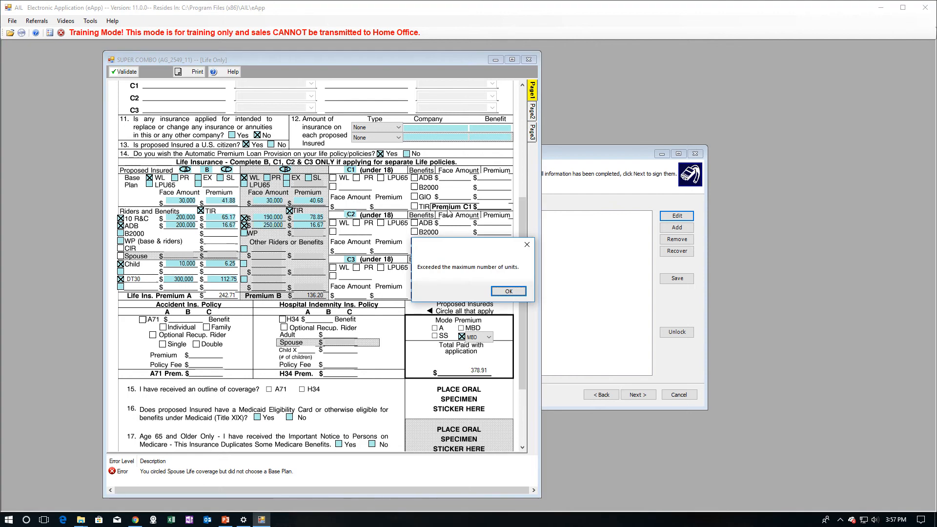
pyautogui.click(509, 291)
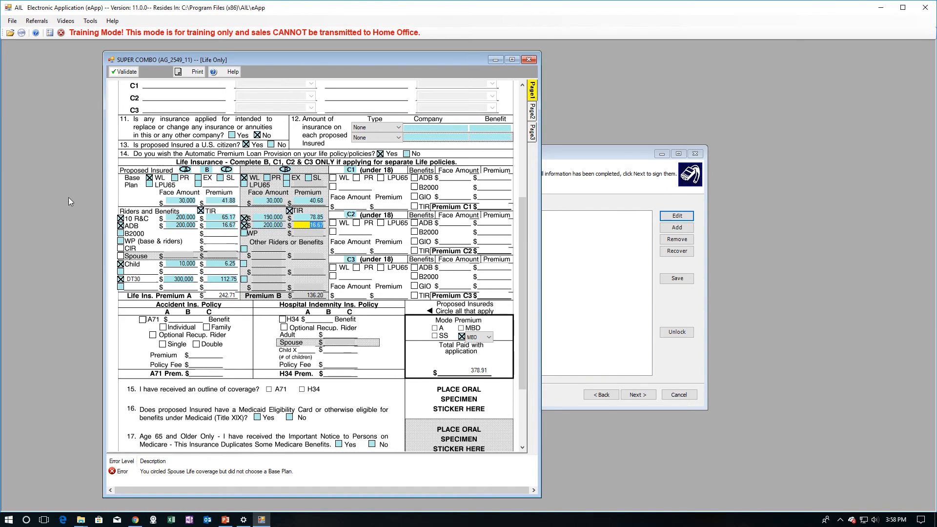
pyautogui.click(121, 241)
pyautogui.click(244, 234)
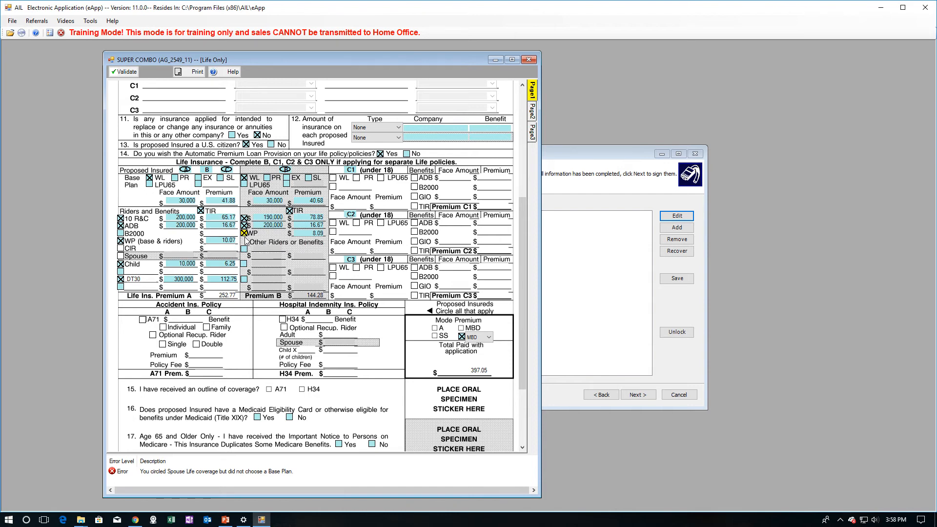
pyautogui.click(243, 233)
pyautogui.click(120, 241)
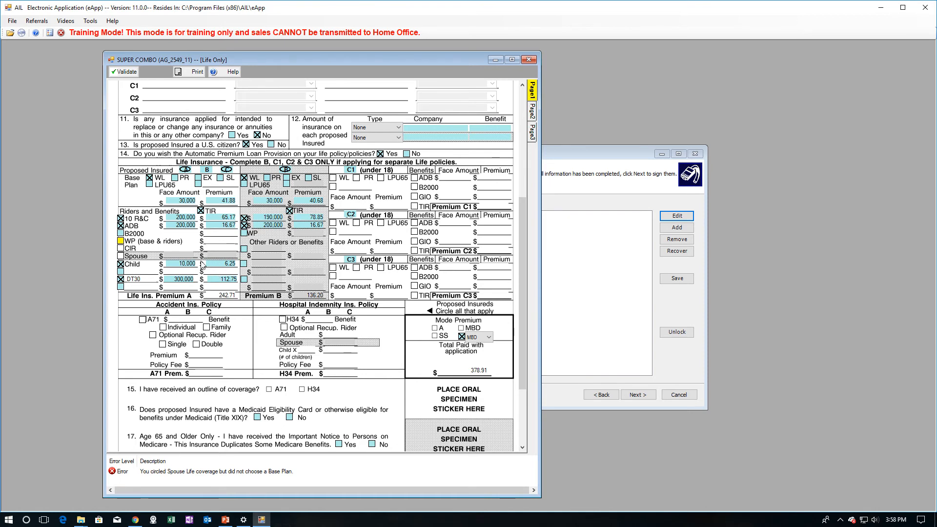
pyautogui.scroll(-3, 203, 264)
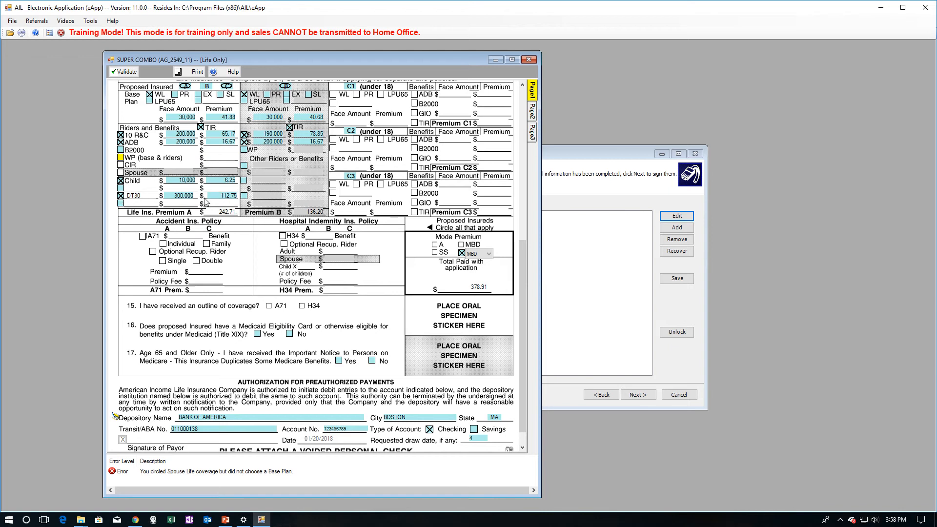
pyautogui.click(180, 195)
pyautogui.write('200')
pyautogui.press('Tab')
pyautogui.scroll(1, 170, 209)
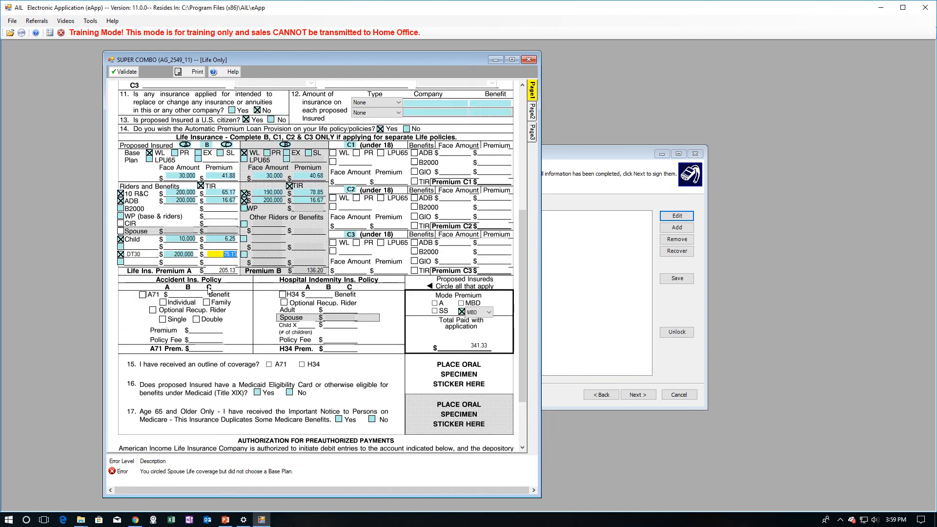
pyautogui.click(177, 200)
pyautogui.press('Tab')
pyautogui.click(178, 255)
pyautogui.click(223, 254)
pyautogui.hotkey('shift', 'Tab')
pyautogui.write('300,000')
pyautogui.press('Tab')
# - Re-add insured A's 30 Year Decreasing Term Non-Smoker rider at 300,000
pyautogui.click(120, 254)
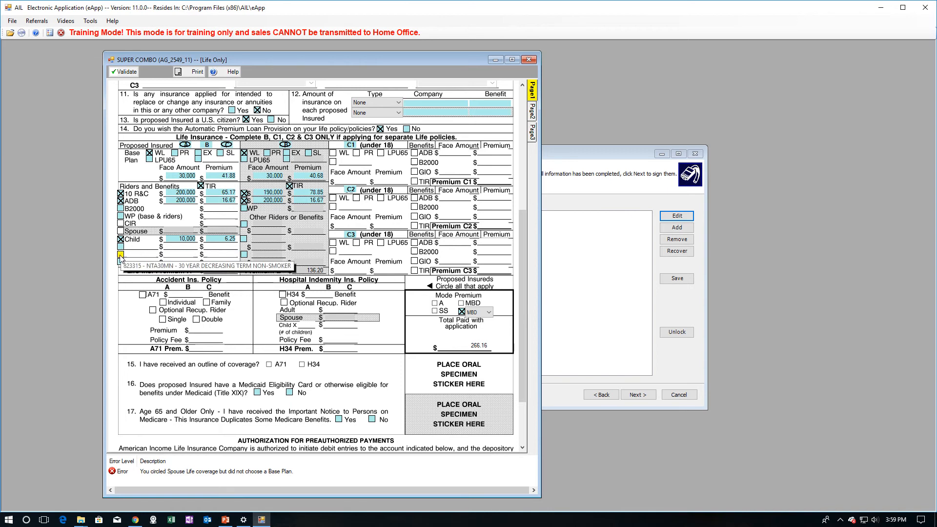
pyautogui.click(123, 259)
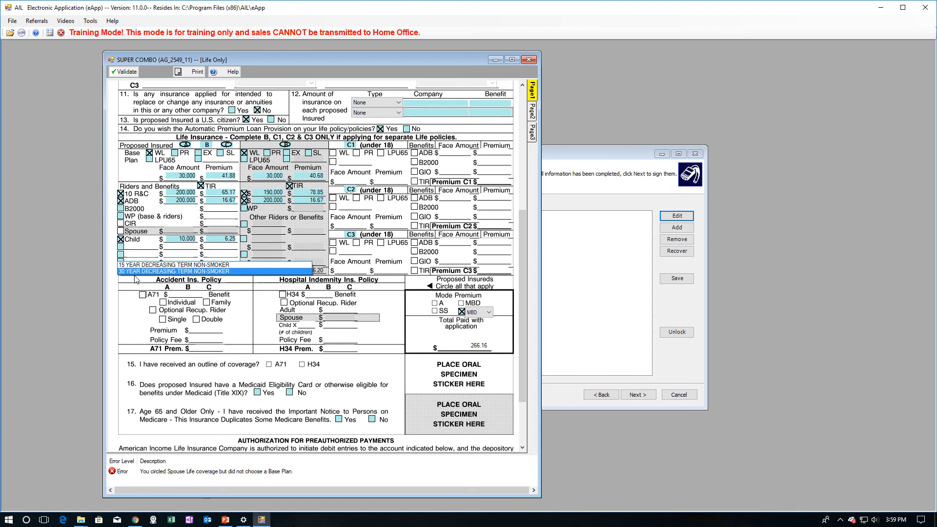
pyautogui.click(136, 272)
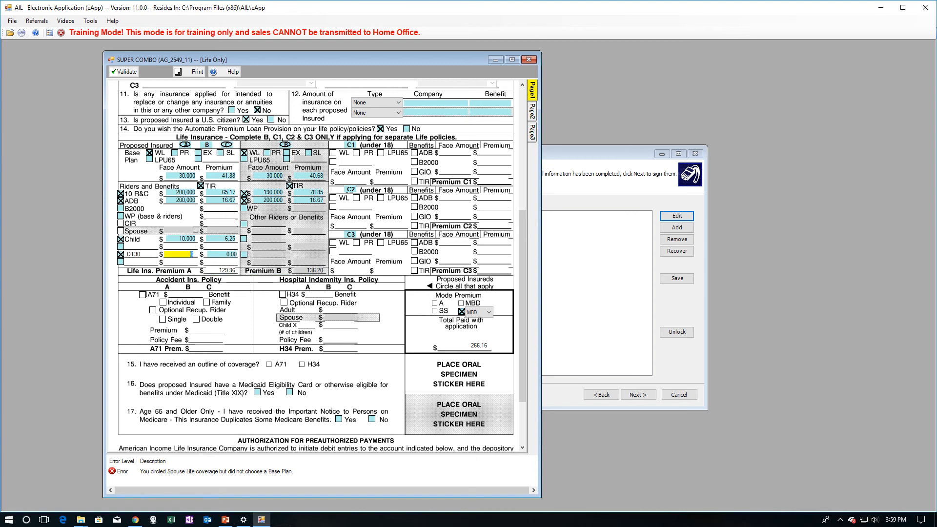
pyautogui.write('320000')
pyautogui.write('0')
pyautogui.press('Tab')
# - Add a T65 rider of 300,000 for insured A
pyautogui.click(119, 246)
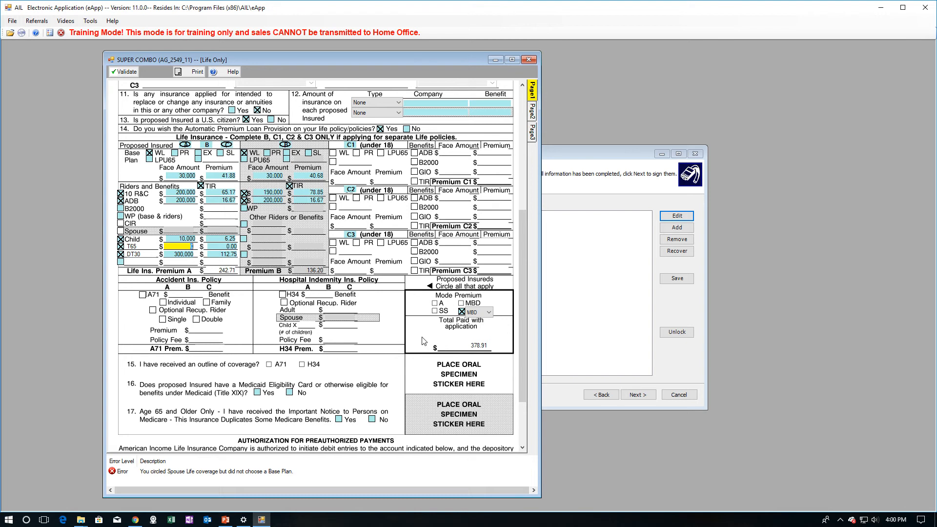
pyautogui.write('30000')
pyautogui.press('Tab')
# - Replace insured A's T65 rider with a T20 rider, left checked with no amount
pyautogui.click(120, 246)
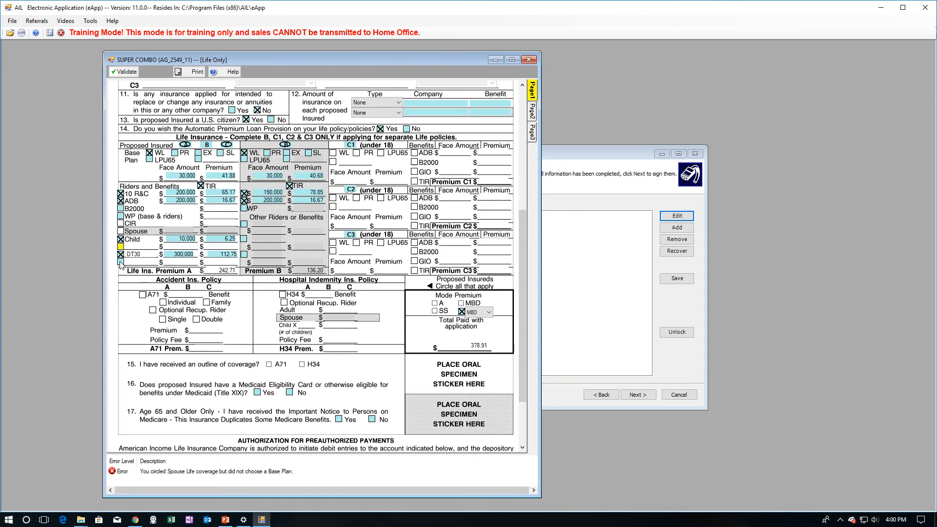
pyautogui.click(121, 262)
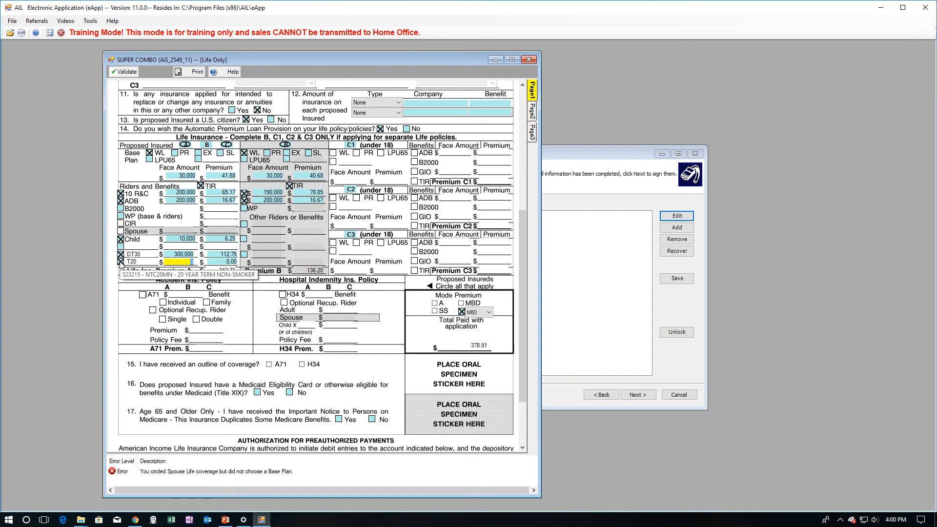
pyautogui.write('030')
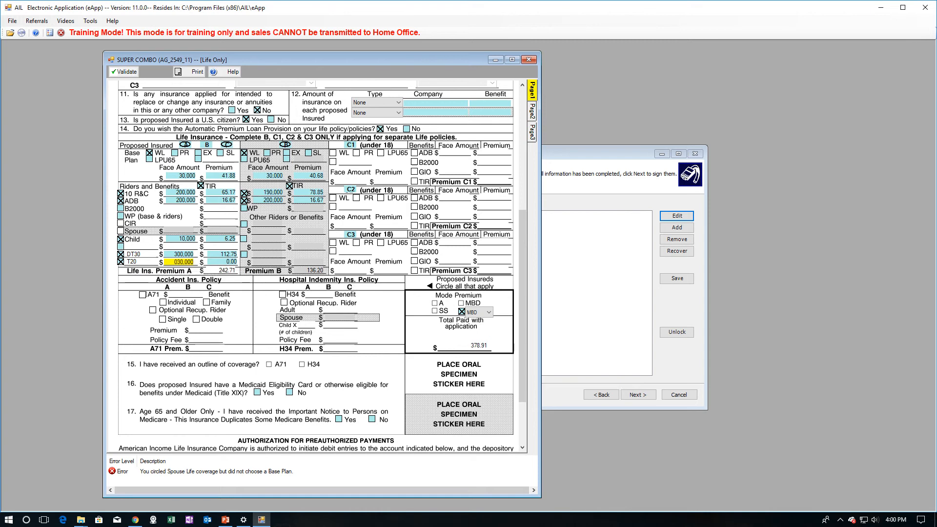
pyautogui.press('Tab')
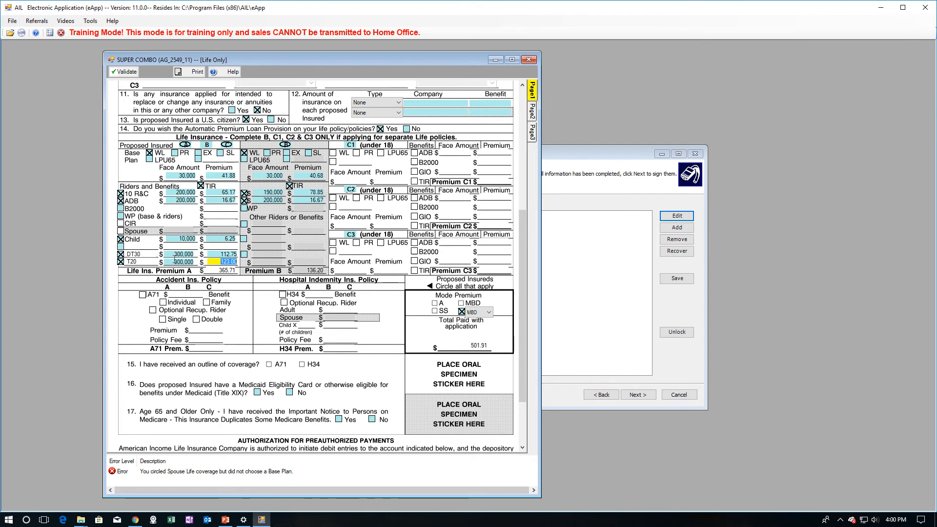
pyautogui.click(121, 262)
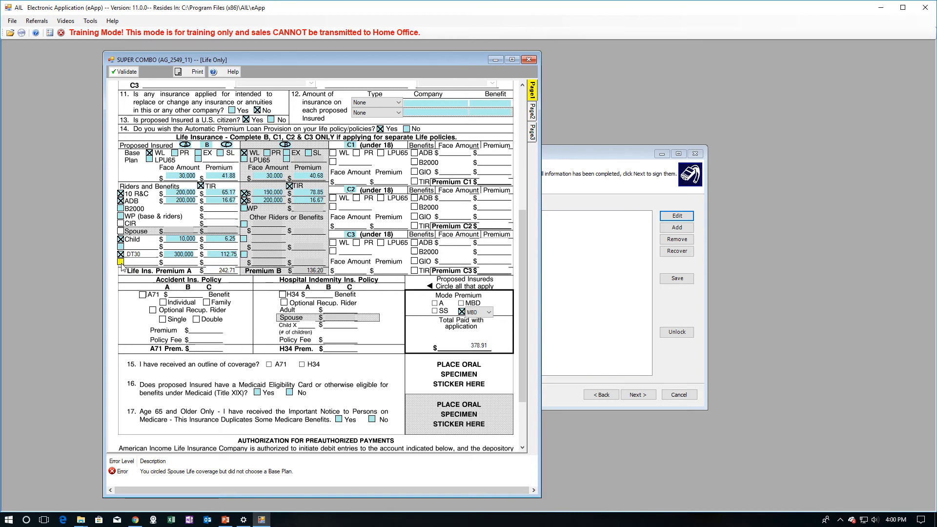
pyautogui.click(121, 263)
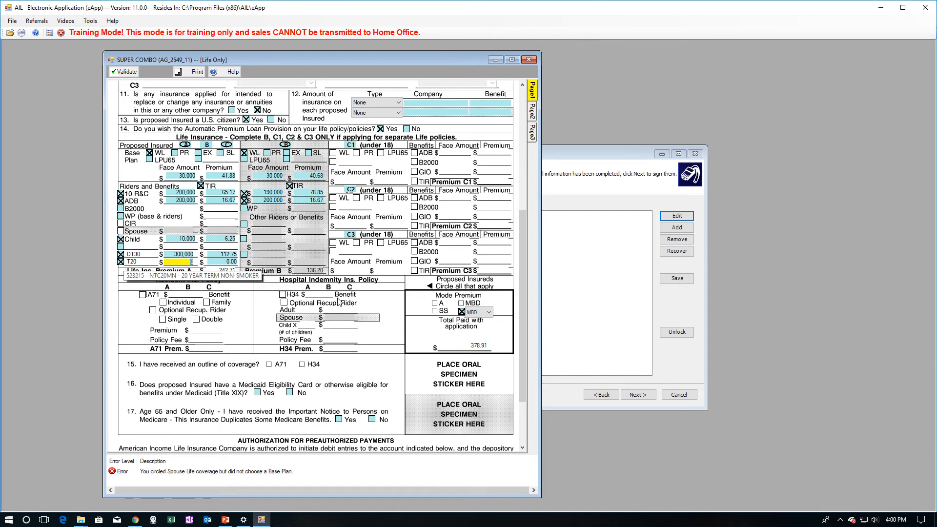
# - Uncheck insured A's T20 rider and browse the other rider lists without selecting anything
pyautogui.click(121, 262)
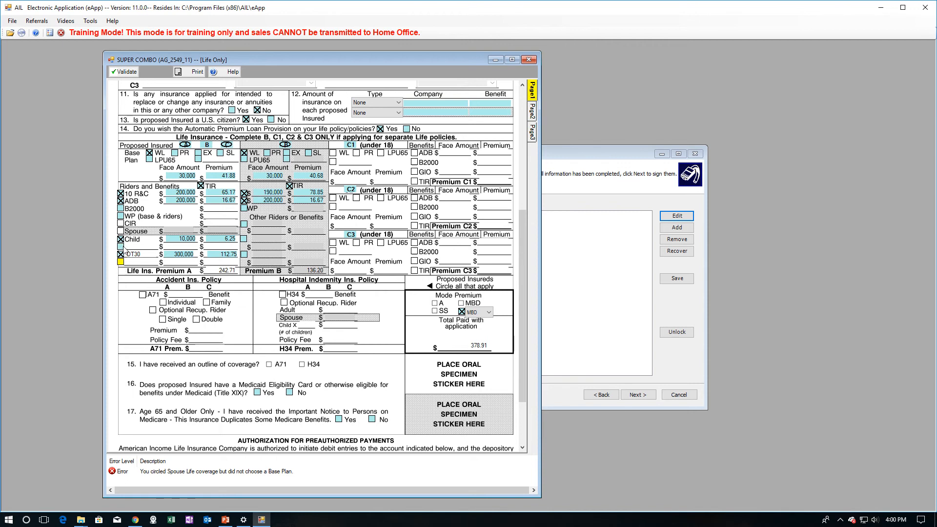
pyautogui.click(246, 226)
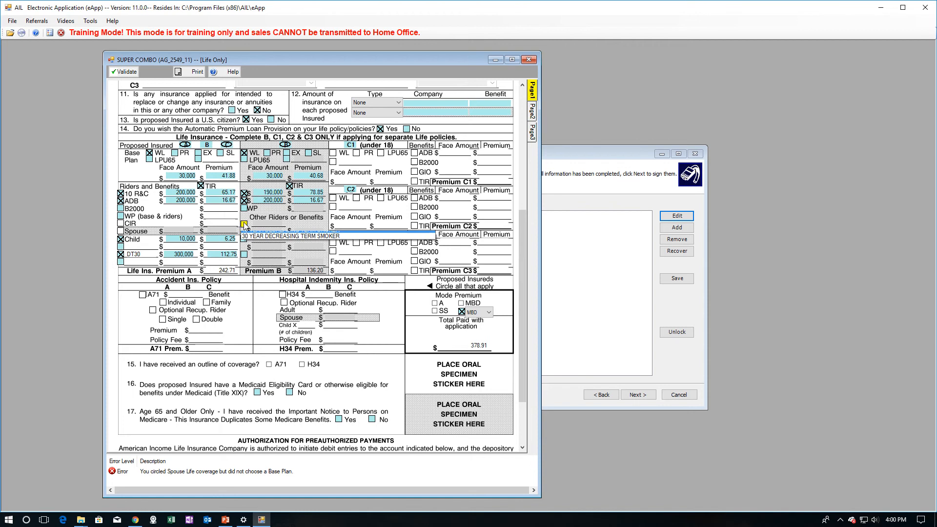
pyautogui.click(252, 217)
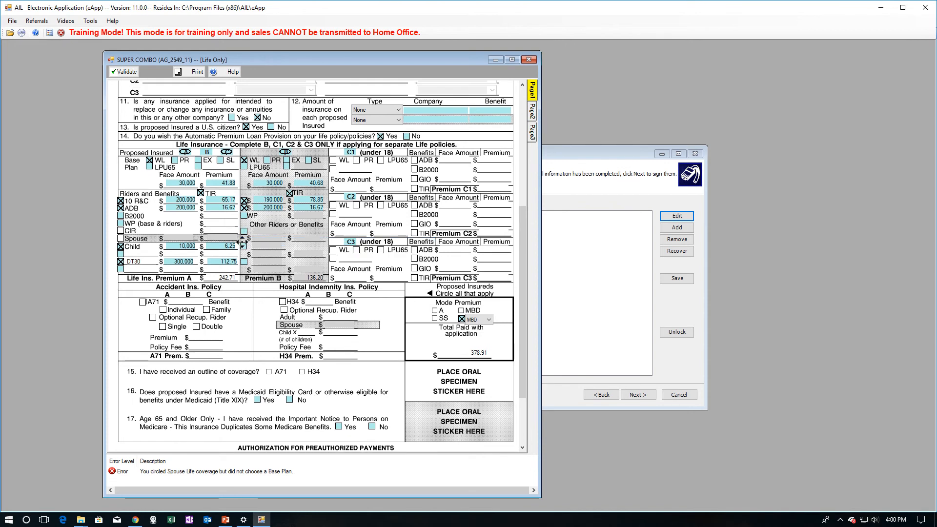
pyautogui.click(243, 247)
pyautogui.click(242, 248)
pyautogui.click(244, 263)
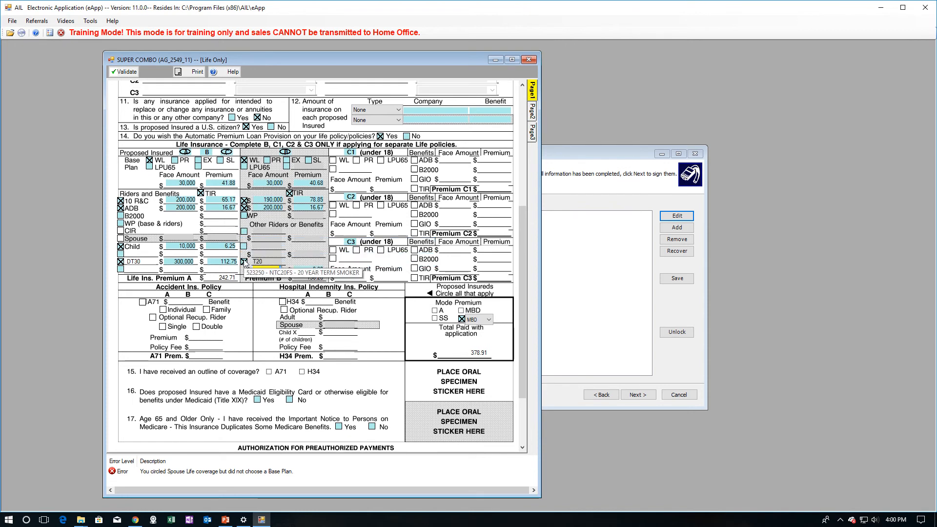
pyautogui.click(245, 262)
pyautogui.click(244, 248)
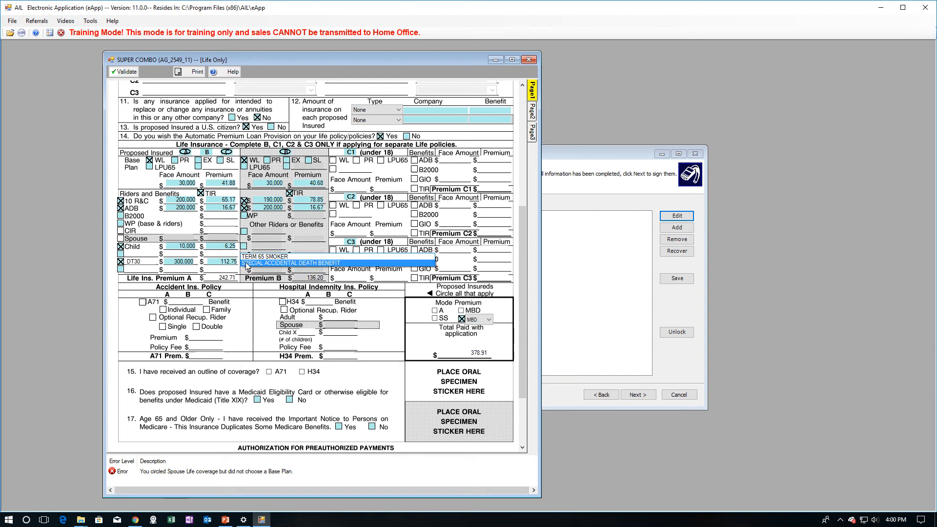
pyautogui.click(261, 232)
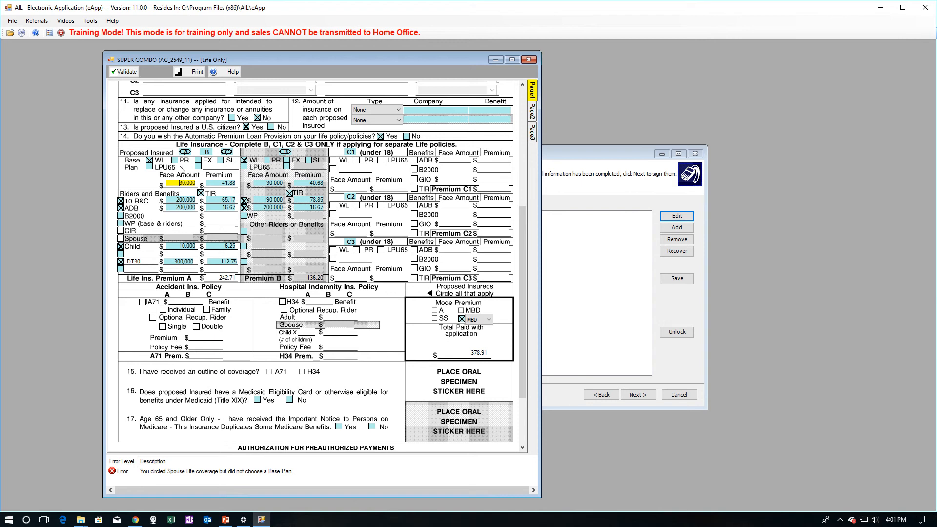
# - Change insured A's base plan to PR at 30,100, dismissing the units messages
pyautogui.moveTo(220, 183); pyautogui.dragTo(255, 180)
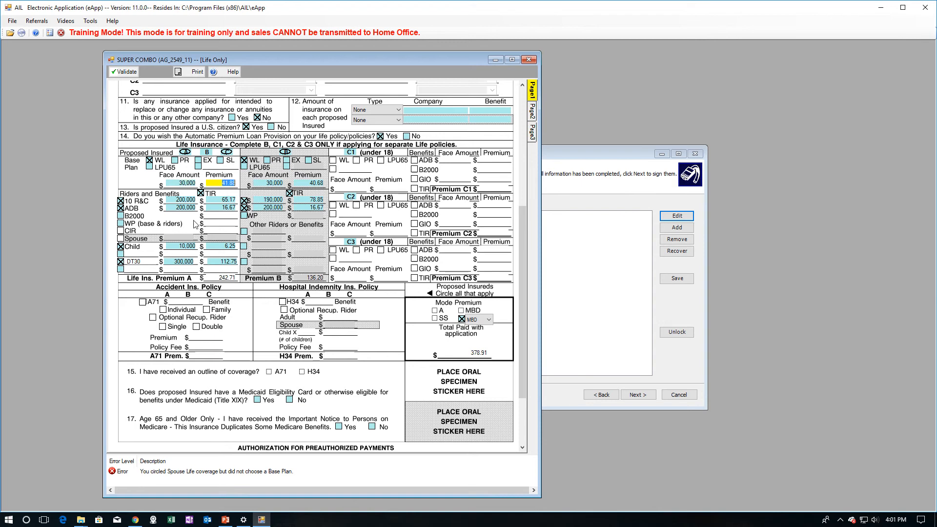
pyautogui.click(175, 160)
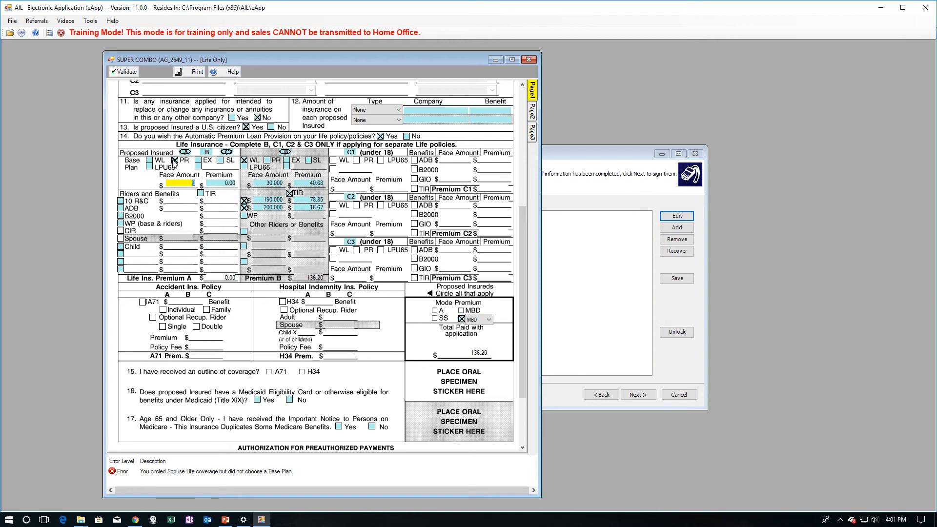
pyautogui.write('0.301')
pyautogui.write('000')
pyautogui.press('Tab')
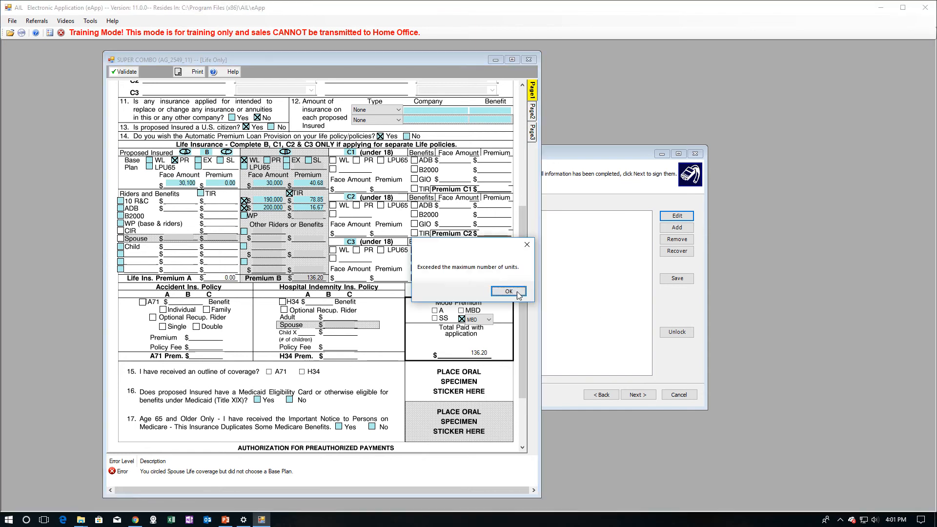
pyautogui.click(513, 290)
pyautogui.click(512, 290)
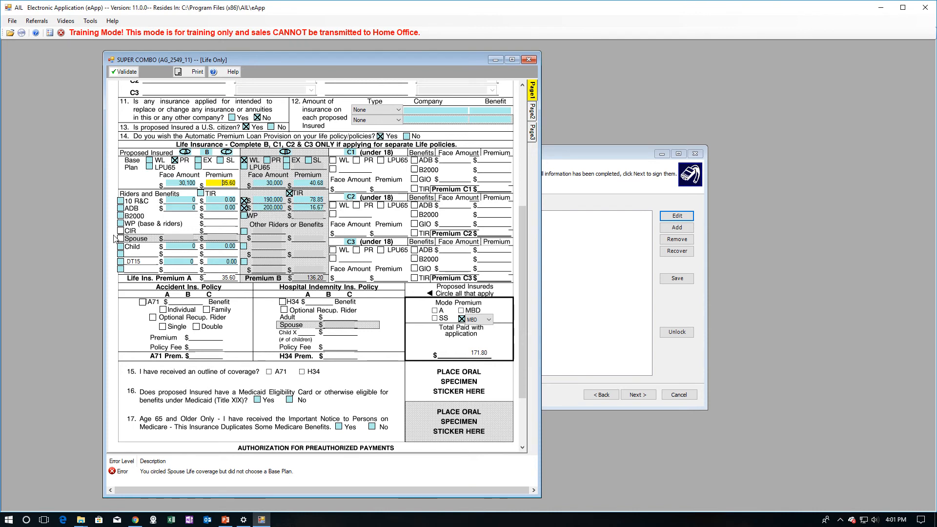
# - Add 10 R&C and ADB riders for insured A, with 10 R&C at 200,000
pyautogui.click(121, 207)
pyautogui.click(121, 201)
pyautogui.click(178, 200)
pyautogui.write('20,000')
pyautogui.press('Tab')
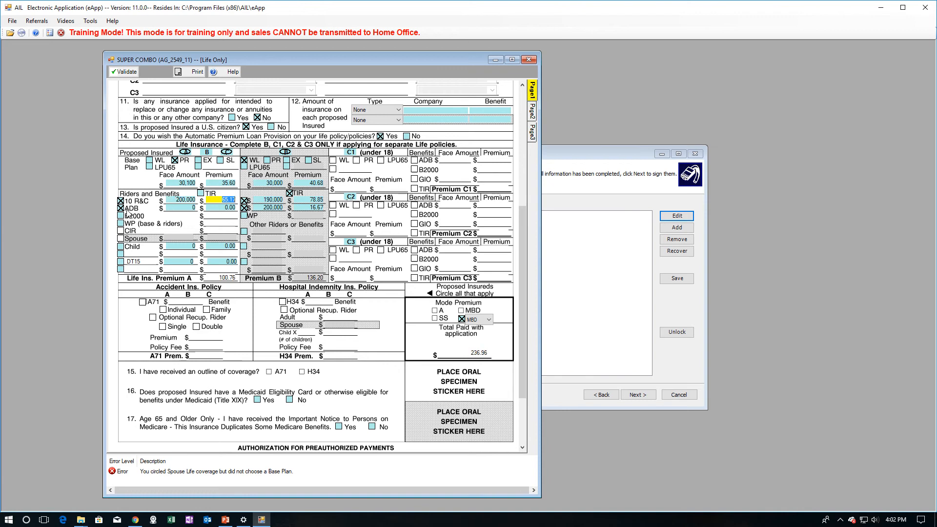
# - Set insured A's ADB rider to 200,000 and add waiver of premium
pyautogui.press('Tab')
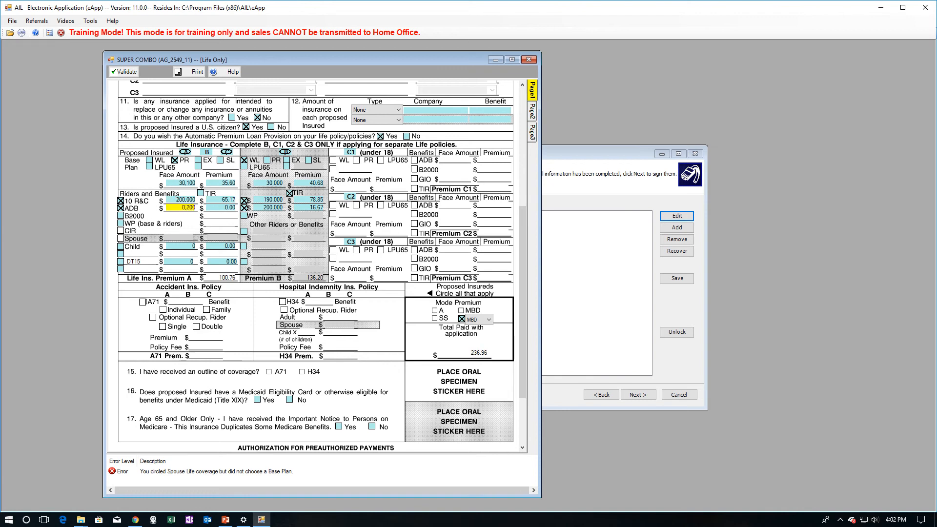
pyautogui.write('2')
pyautogui.press('Tab')
pyautogui.click(121, 225)
pyautogui.doubleClick(216, 181)
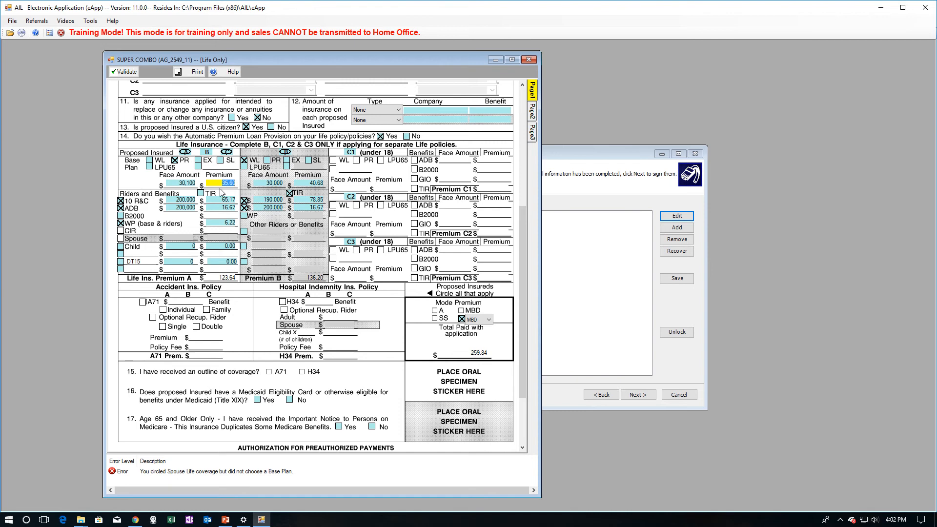
# - Add a DT30 decreasing term rider of 300,000 for insured A
pyautogui.click(119, 260)
pyautogui.click(125, 280)
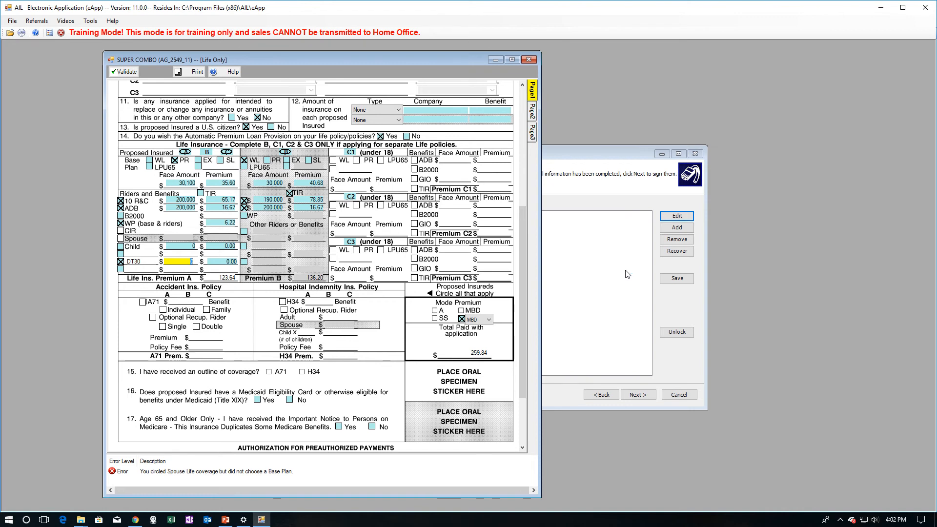
pyautogui.write('300')
pyautogui.press('Tab')
# - Add a Child rider for insured A, correcting its amount to 10,000
pyautogui.click(120, 247)
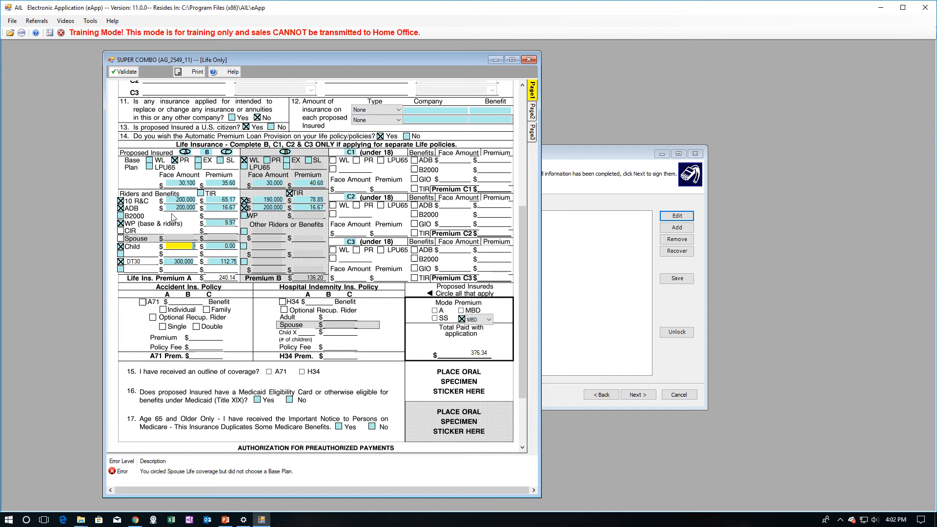
pyautogui.write('100')
pyautogui.press('Tab')
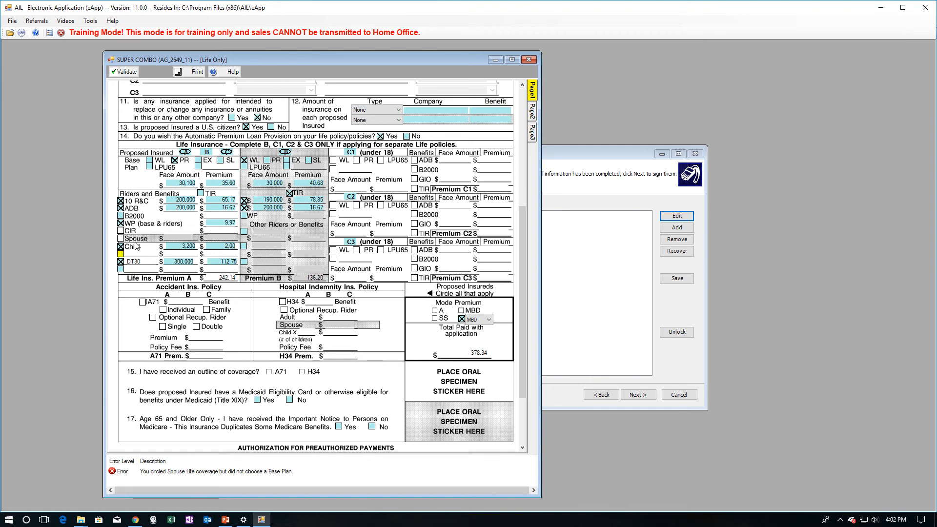
pyautogui.doubleClick(183, 246)
pyautogui.write('1000')
pyautogui.press('Tab')
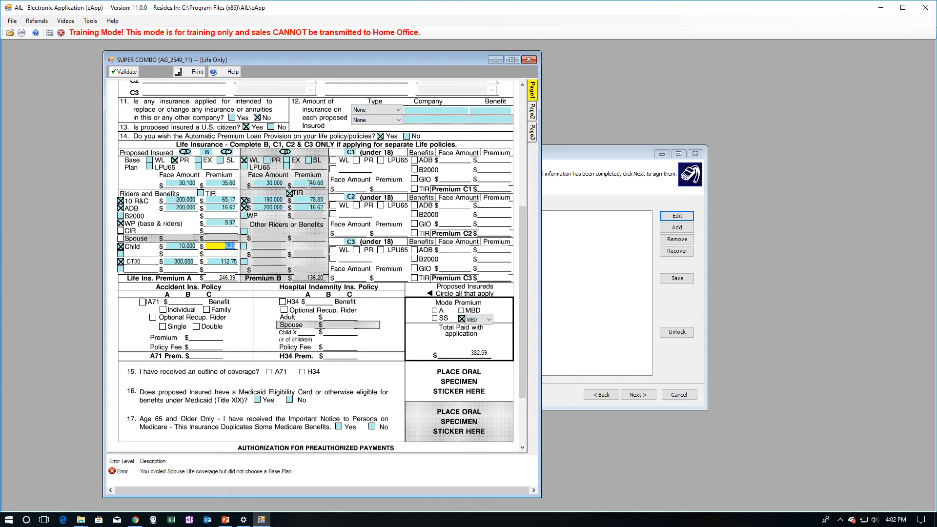
# - Switch insured B's base plan to PR with a 30,100 face amount
pyautogui.click(309, 183)
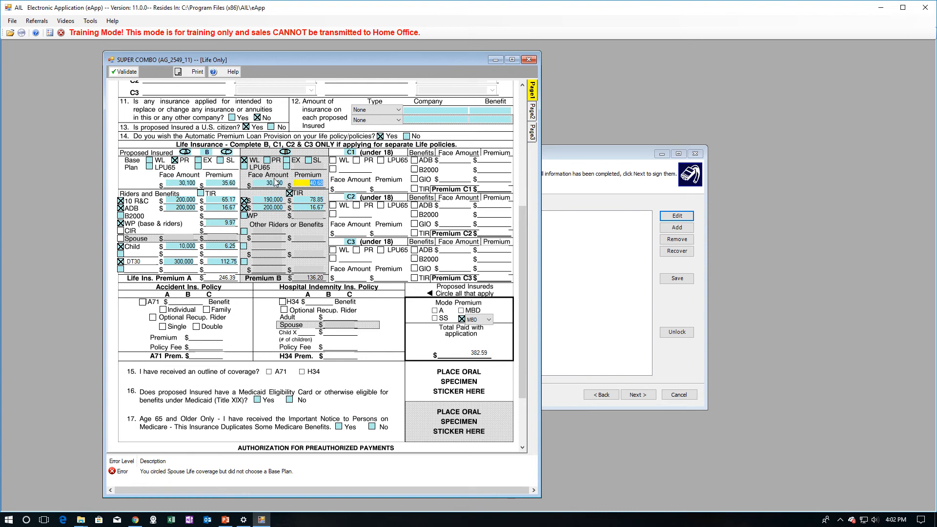
pyautogui.click(267, 160)
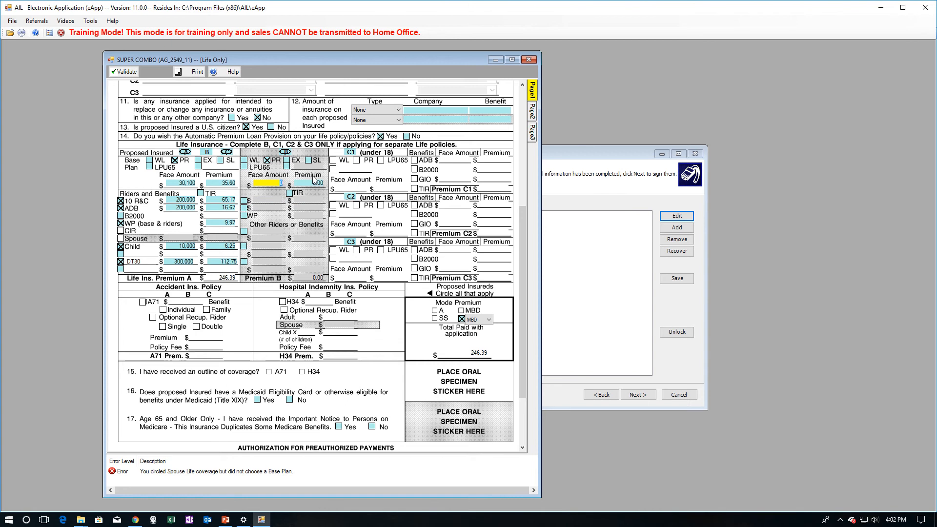
pyautogui.write('30100')
pyautogui.press('Tab')
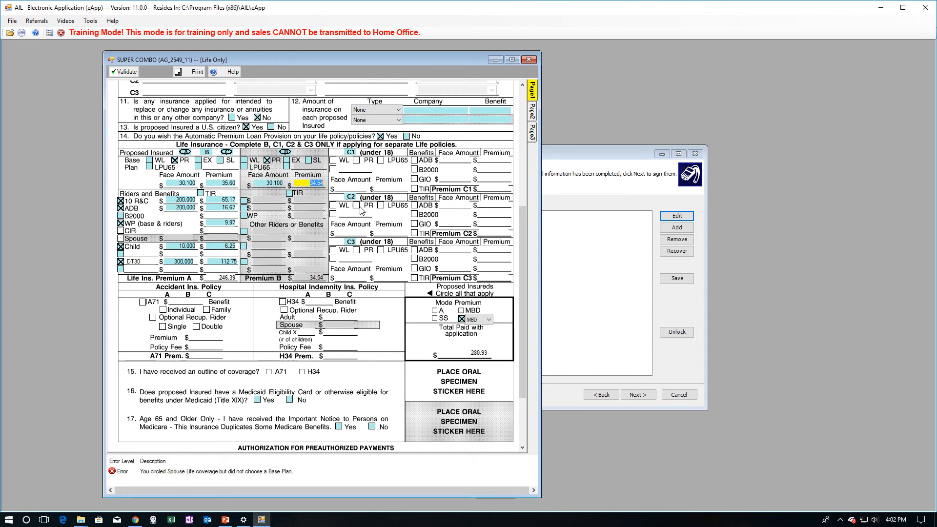
# - Add TIR and a 190,000 10 R&C rider for insured B
pyautogui.click(290, 194)
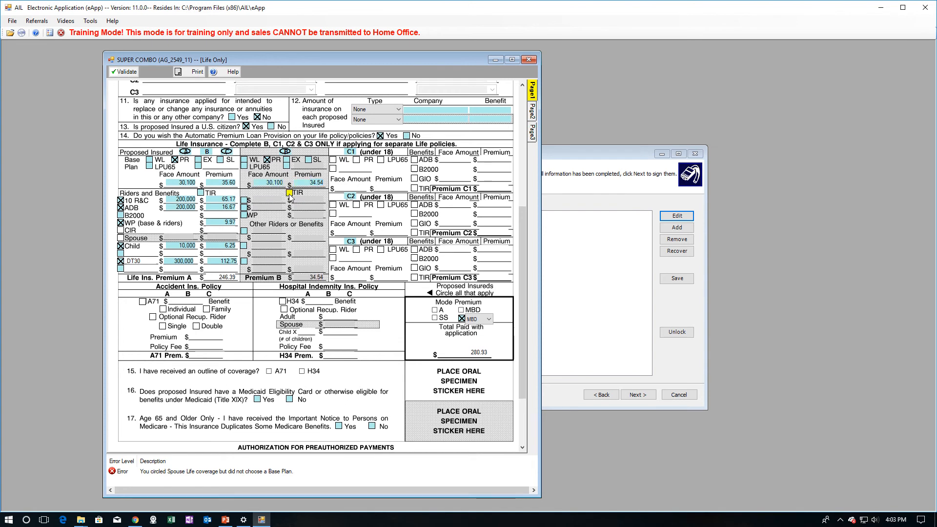
pyautogui.click(244, 200)
pyautogui.click(255, 200)
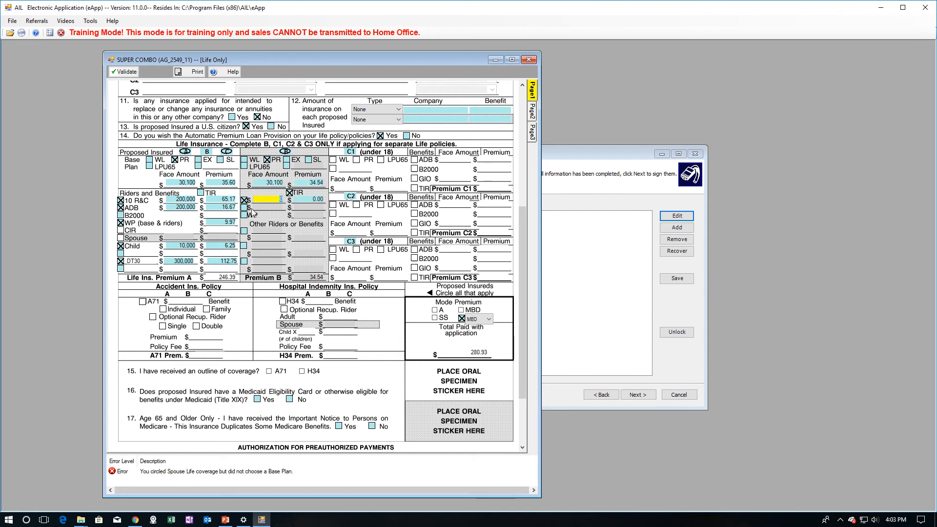
pyautogui.write('1900000')
pyautogui.press('Tab')
# - Add a 200,000 ADB rider and waiver of premium for insured B
pyautogui.click(244, 208)
pyautogui.write('200,0')
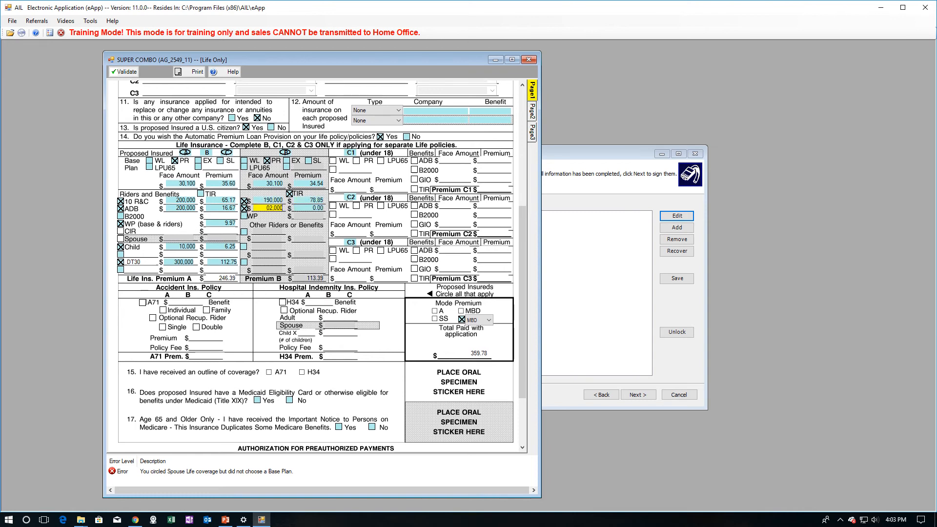
pyautogui.write('00')
pyautogui.press('Tab')
pyautogui.click(243, 216)
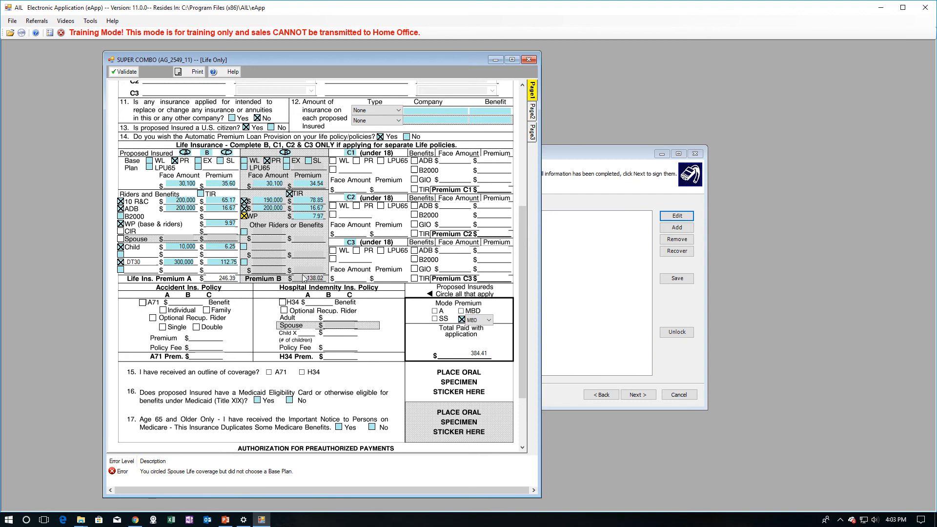
# - Review Premium B of 138.02 and the 7.97 waiver premium, checking the other rider options
pyautogui.moveTo(304, 278); pyautogui.dragTo(324, 278)
pyautogui.click(311, 217)
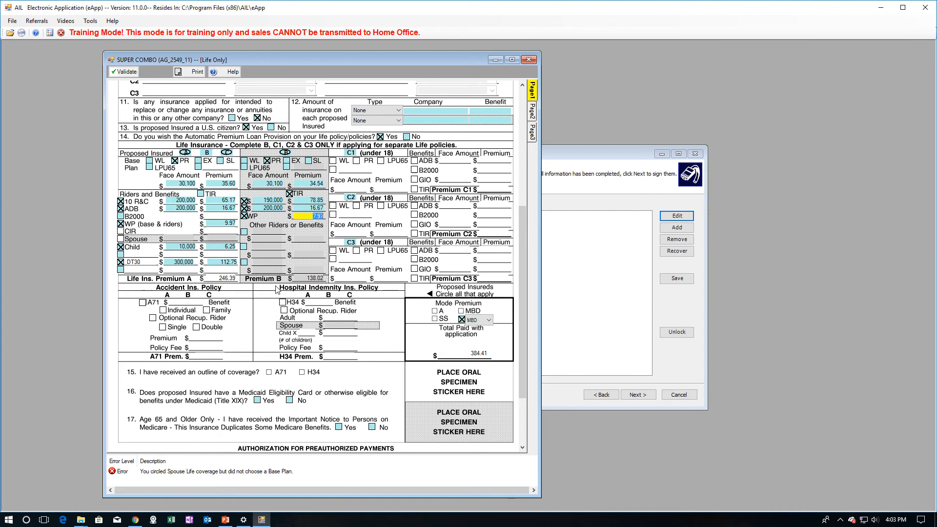
pyautogui.click(244, 232)
pyautogui.click(243, 226)
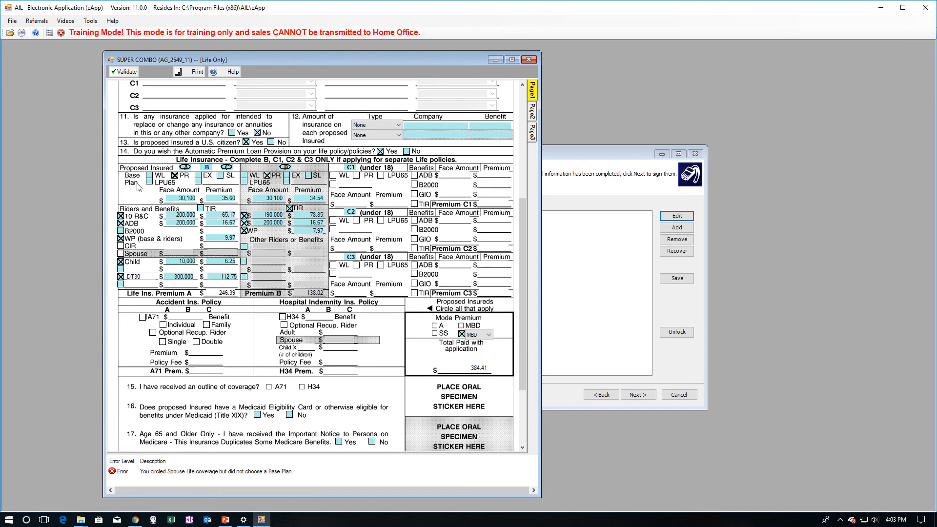
pyautogui.click(198, 182)
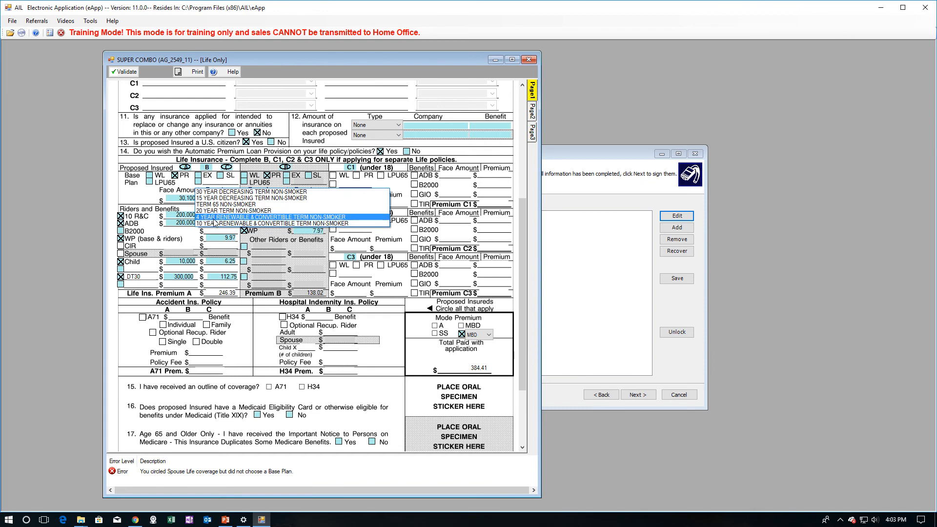
# - Try a 4RC term plan at 200,000 for insured A, dismissing the unit-limit messages
pyautogui.click(187, 230)
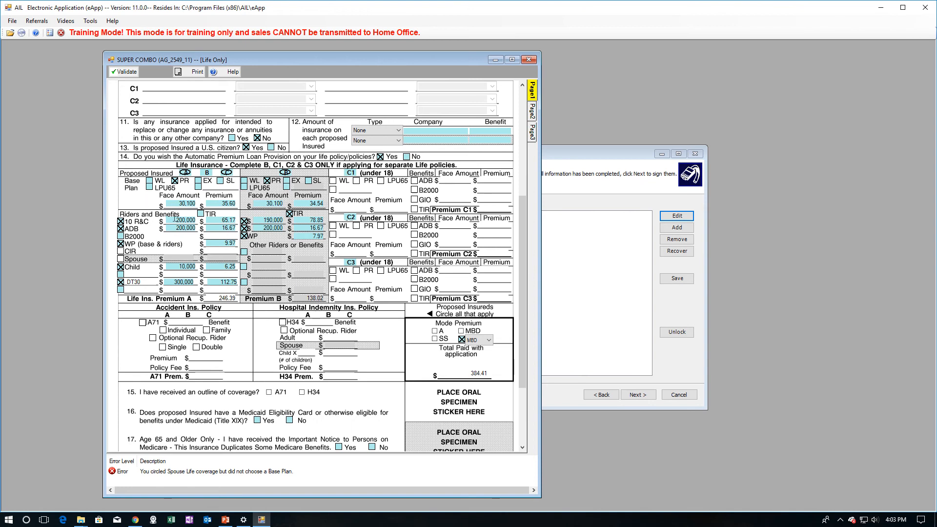
pyautogui.click(174, 222)
pyautogui.click(198, 187)
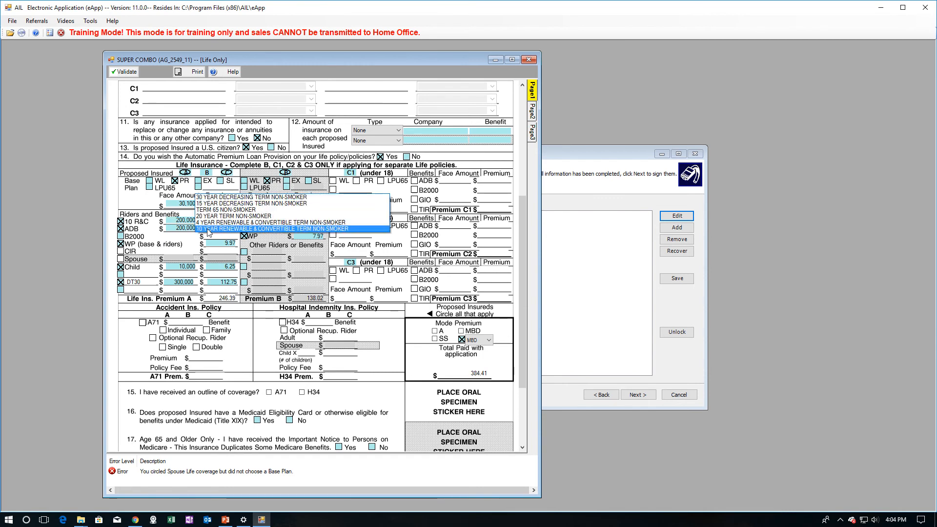
pyautogui.click(208, 223)
pyautogui.write('02')
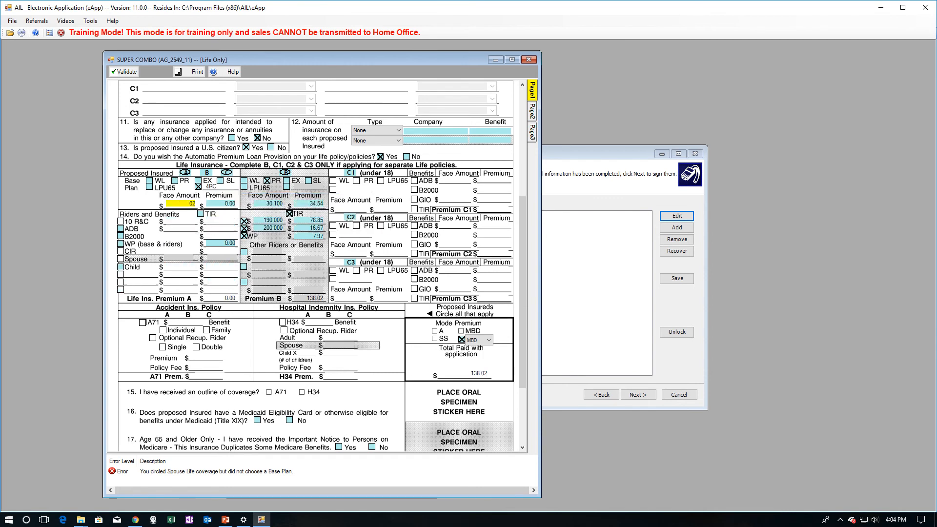
pyautogui.write('00000')
pyautogui.press('Tab')
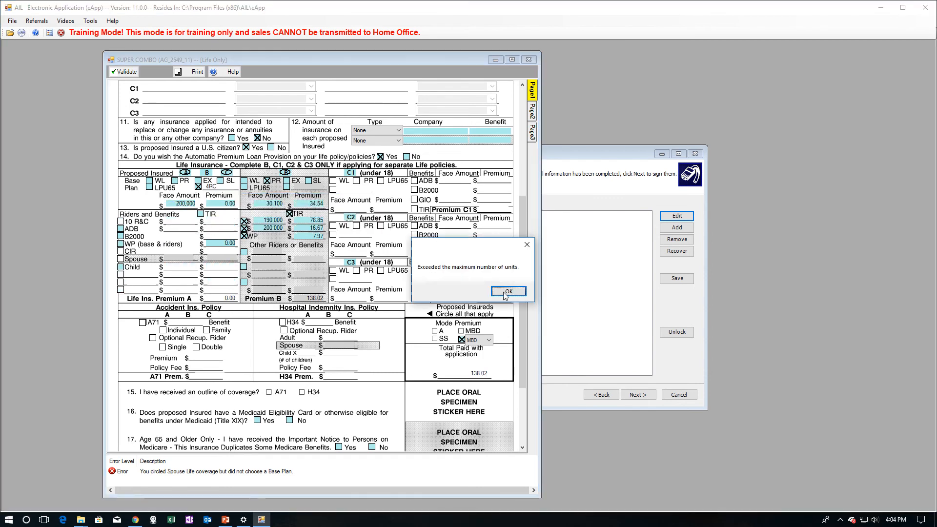
pyautogui.click(504, 292)
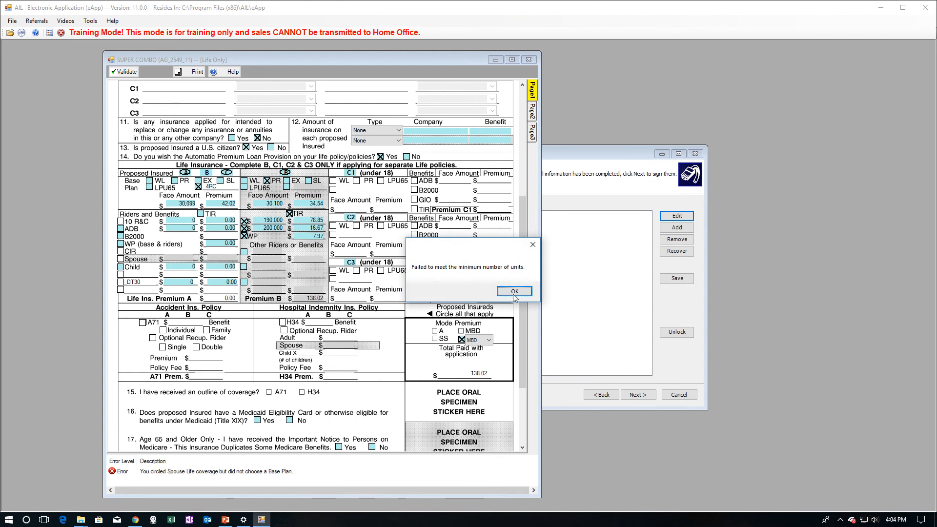
pyautogui.click(514, 292)
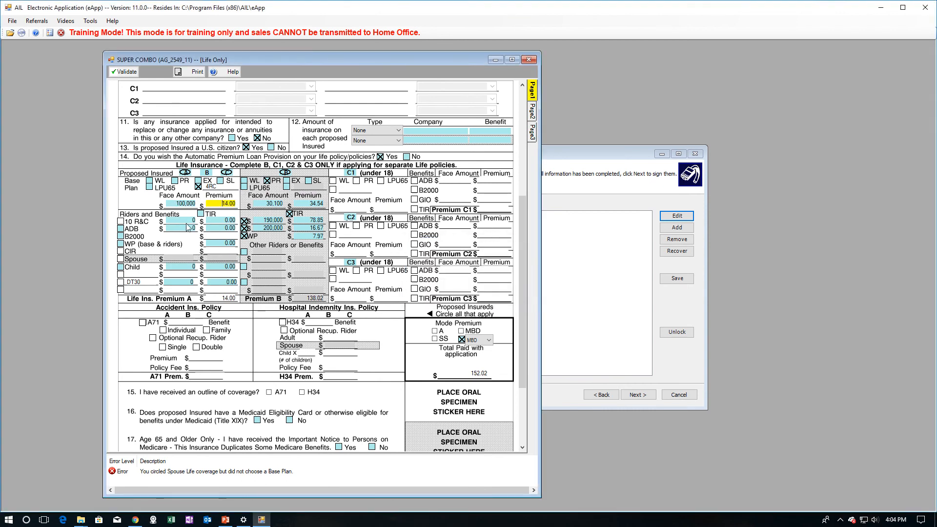
# - Swap to a 100,000 10RC plan, dismiss the limit messages, then uncircle insured A
pyautogui.click(199, 187)
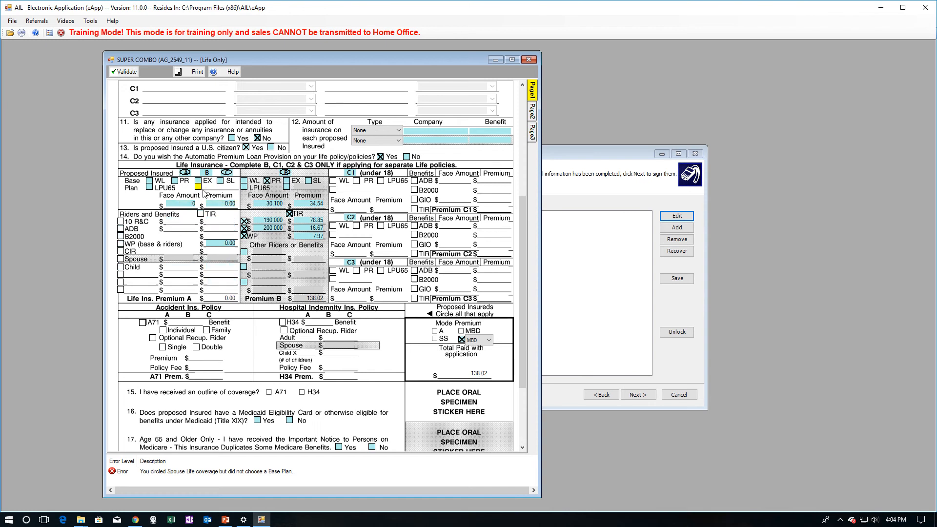
pyautogui.click(199, 186)
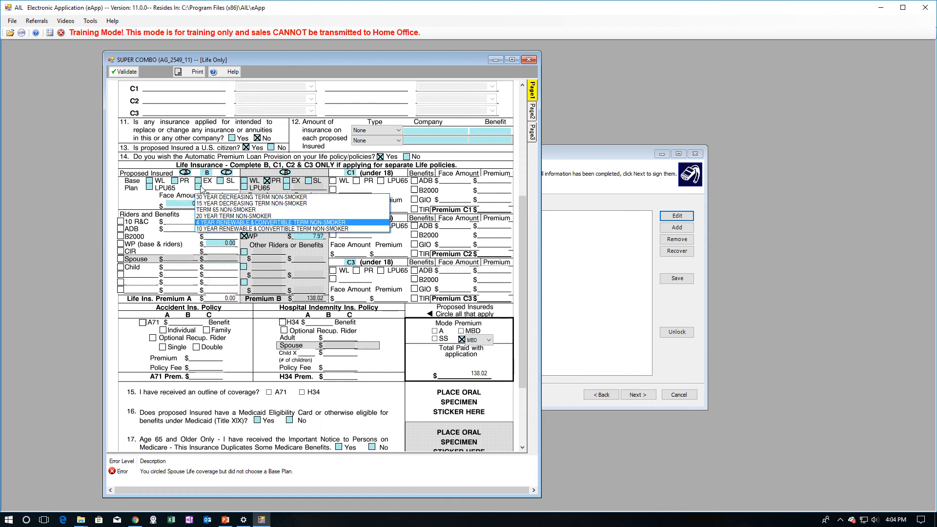
pyautogui.click(211, 232)
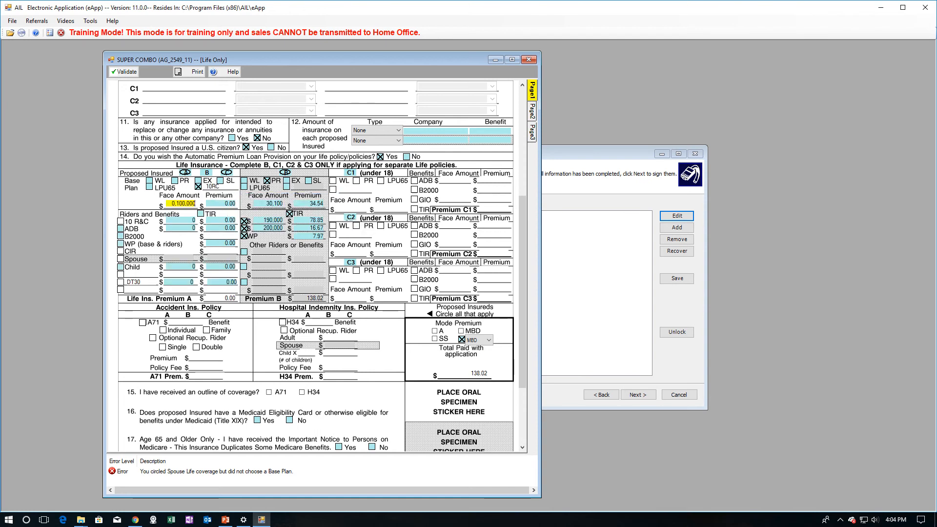
pyautogui.press('Tab')
pyautogui.click(510, 290)
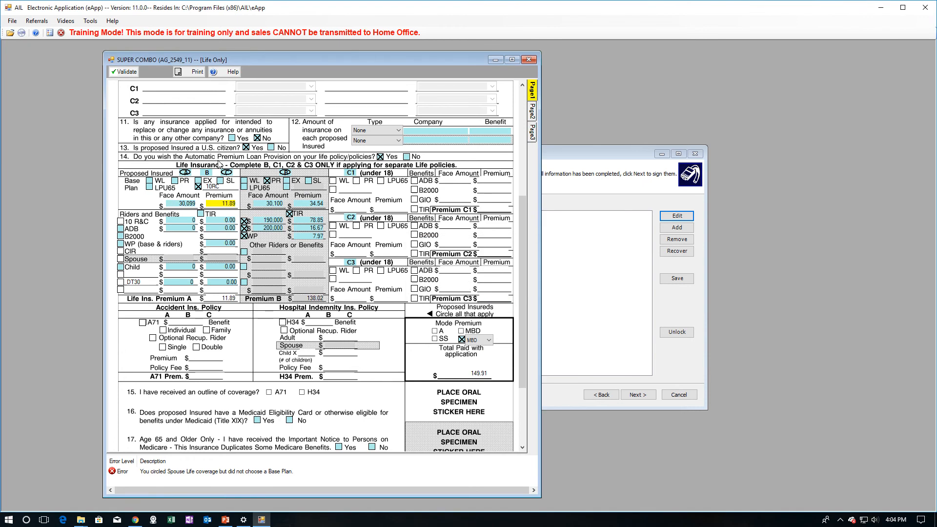
pyautogui.doubleClick(194, 203)
pyautogui.write('100')
pyautogui.press('Tab')
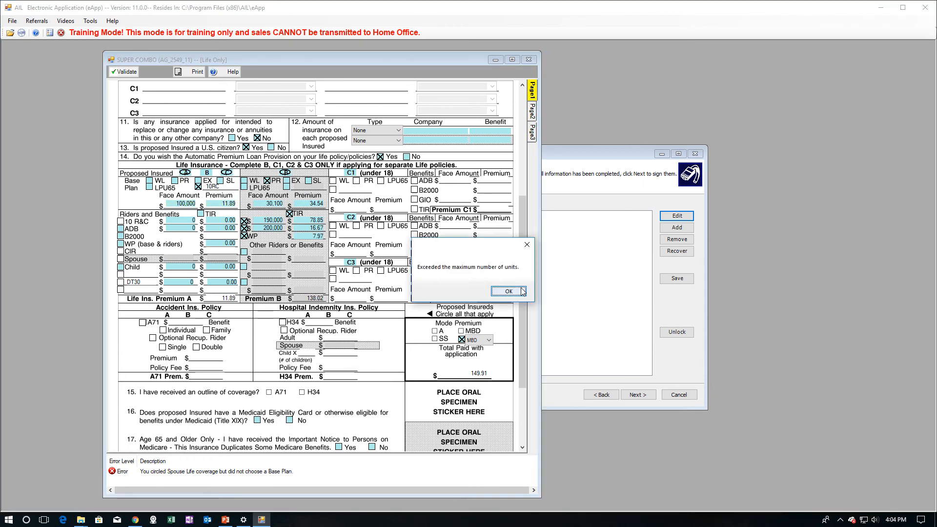
pyautogui.click(510, 293)
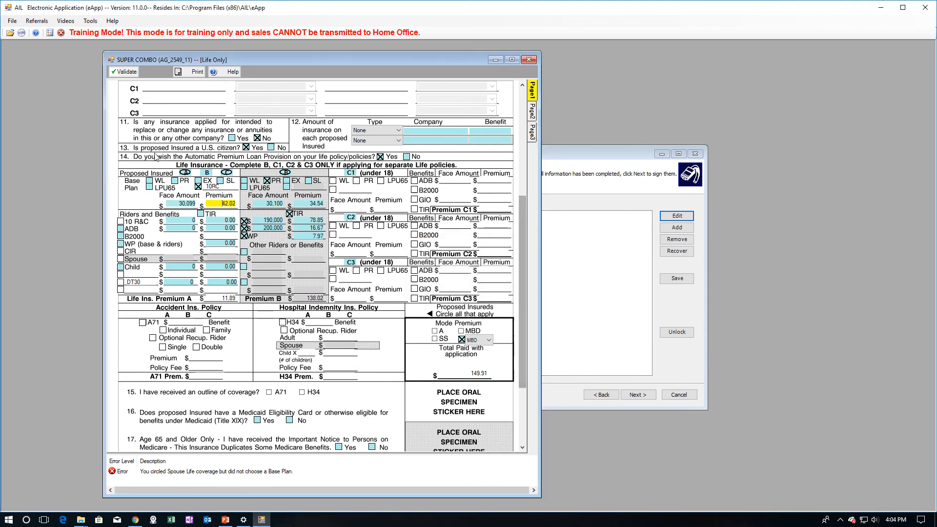
pyautogui.click(186, 173)
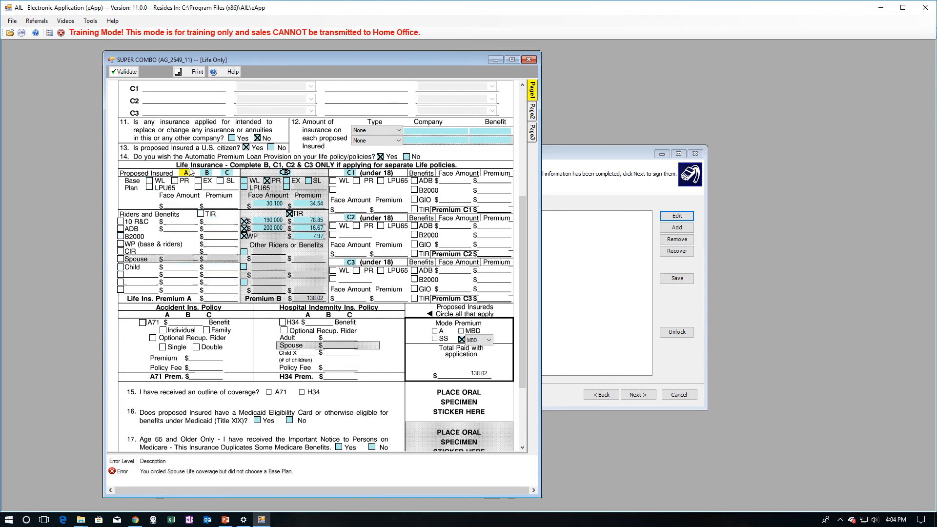
# - Re-circle insured A and try 4RC, then 10RC at 100,000 as the term plan
pyautogui.click(188, 173)
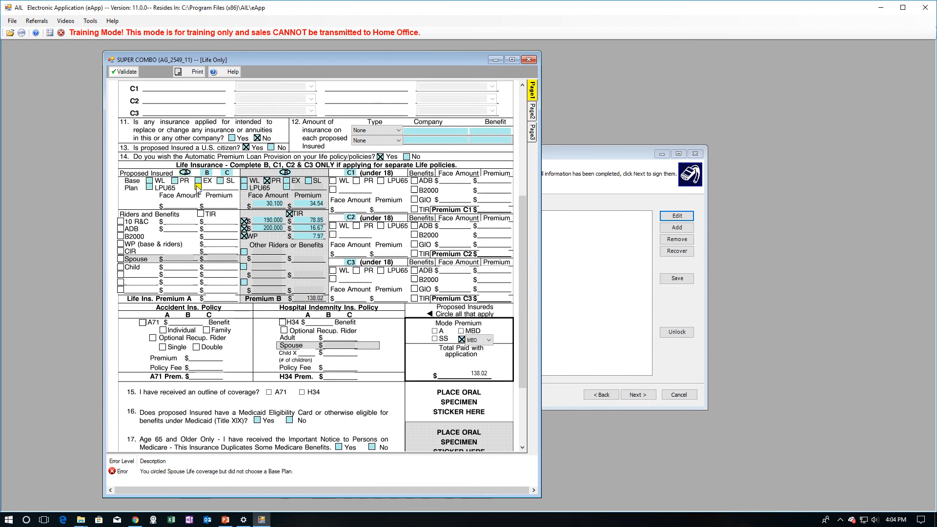
pyautogui.click(200, 188)
pyautogui.click(201, 222)
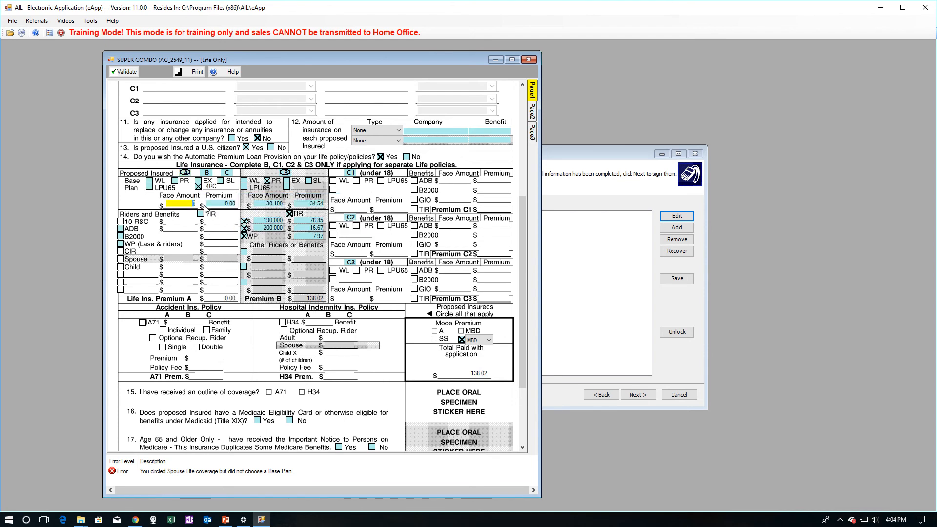
pyautogui.click(199, 189)
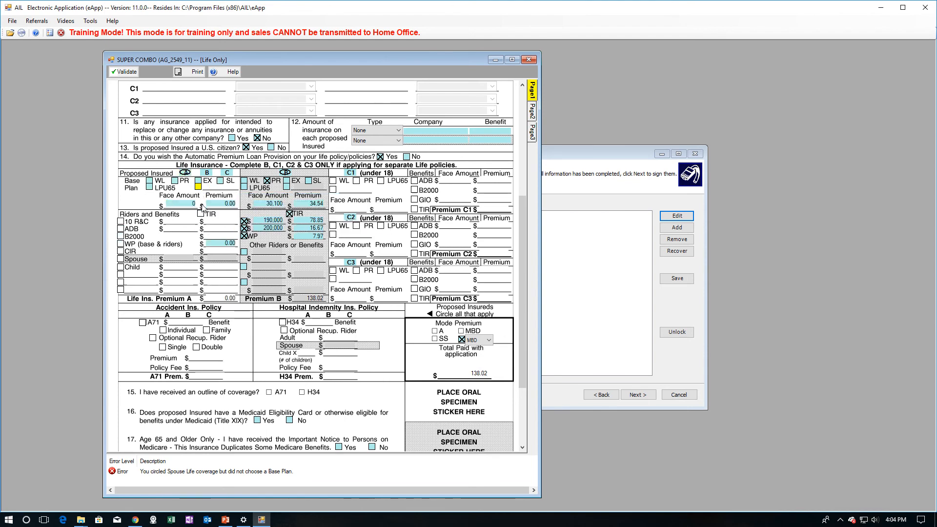
pyautogui.click(197, 186)
pyautogui.click(208, 234)
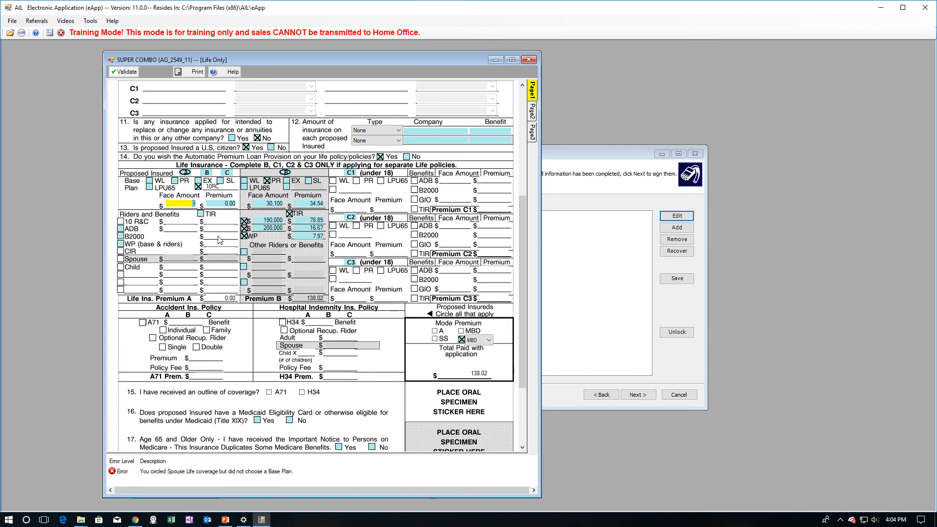
pyautogui.write('100,000')
pyautogui.press('Tab')
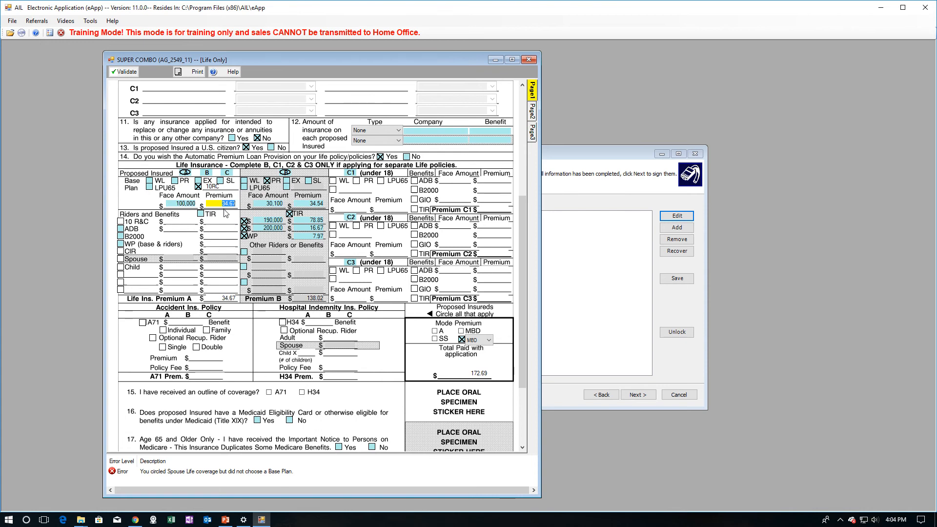
# - Replace insured A's 10RC base plan with 4-year renewable and convertible term at 100,000
pyautogui.click(199, 187)
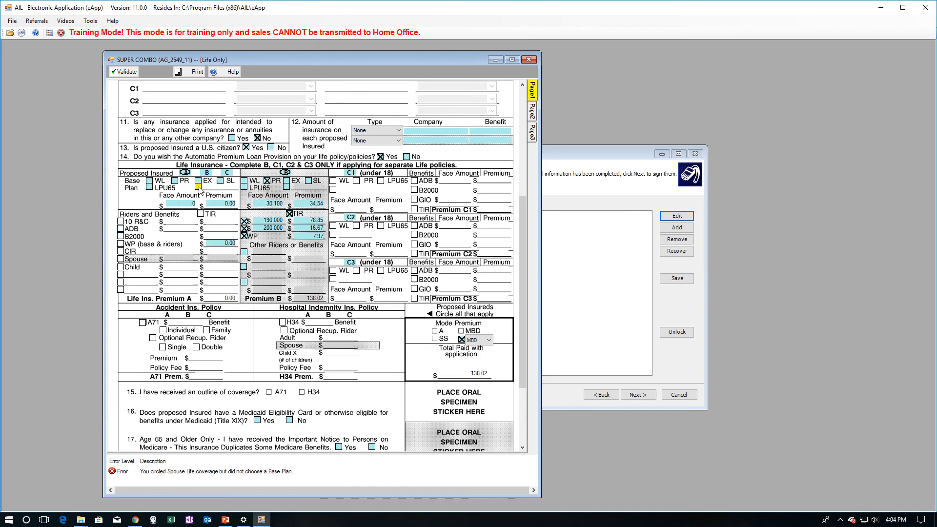
pyautogui.click(201, 192)
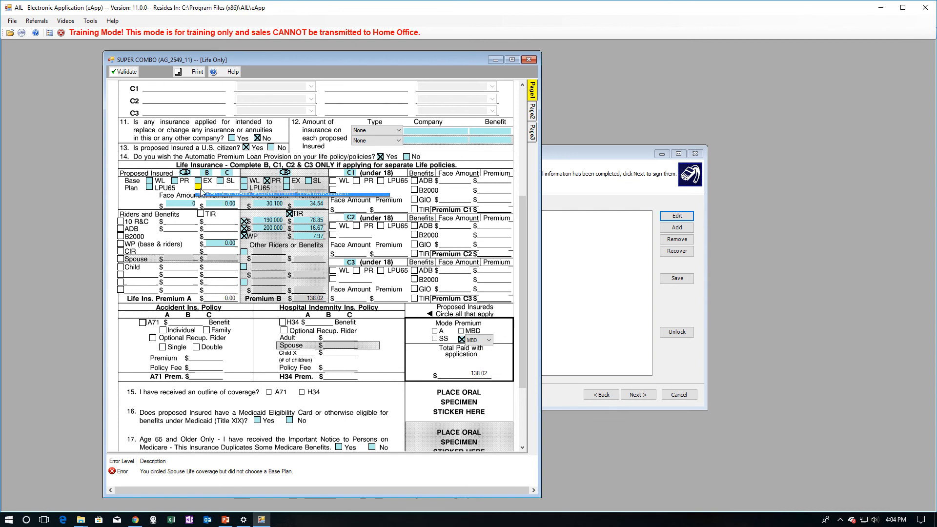
pyautogui.click(225, 223)
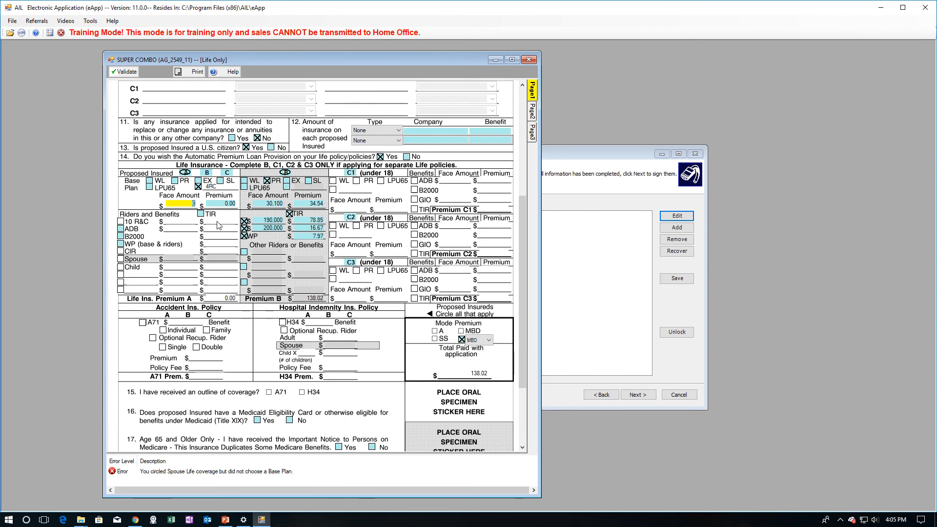
pyautogui.write('100,000')
pyautogui.press('Tab')
# - Change the face amount to 200,000 and set the premium to 50.00
pyautogui.doubleClick(178, 204)
pyautogui.press('Tab')
pyautogui.doubleClick(172, 203)
pyautogui.write('20,0000')
pyautogui.press('Tab')
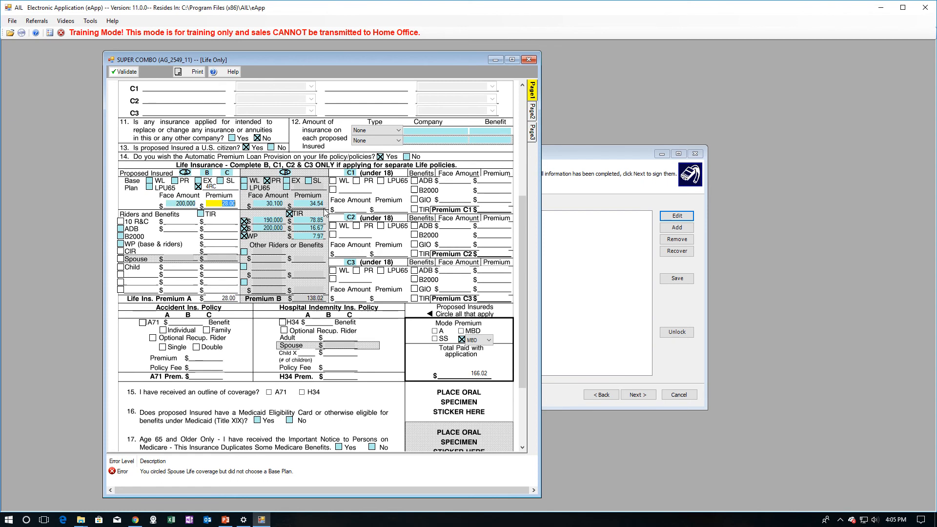
pyautogui.write('5')
pyautogui.press('Tab')
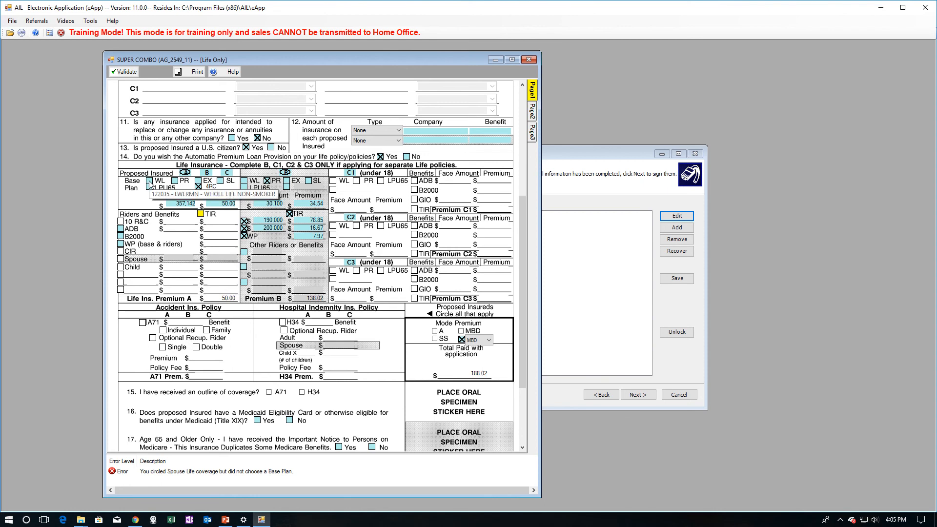
# - Give insured A a 30,100 PR plan with TIR, plus 10 R&C and ADB at 200,000
pyautogui.click(175, 180)
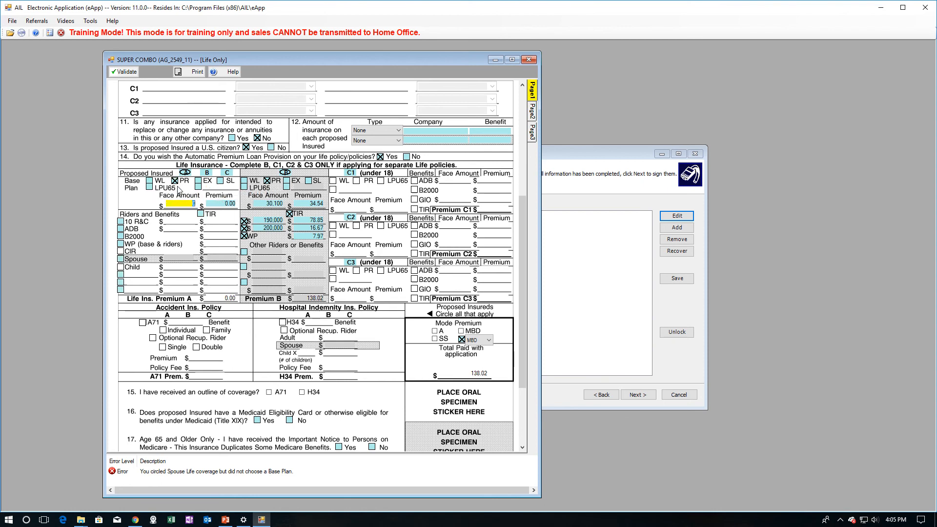
pyautogui.write('31')
pyautogui.write('100')
pyautogui.press('Tab')
pyautogui.click(200, 214)
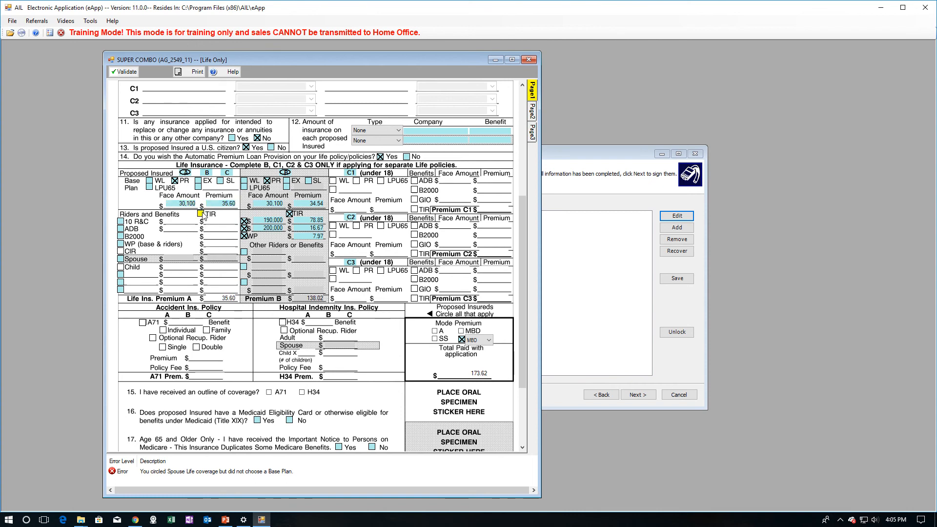
pyautogui.click(120, 221)
pyautogui.write('20000')
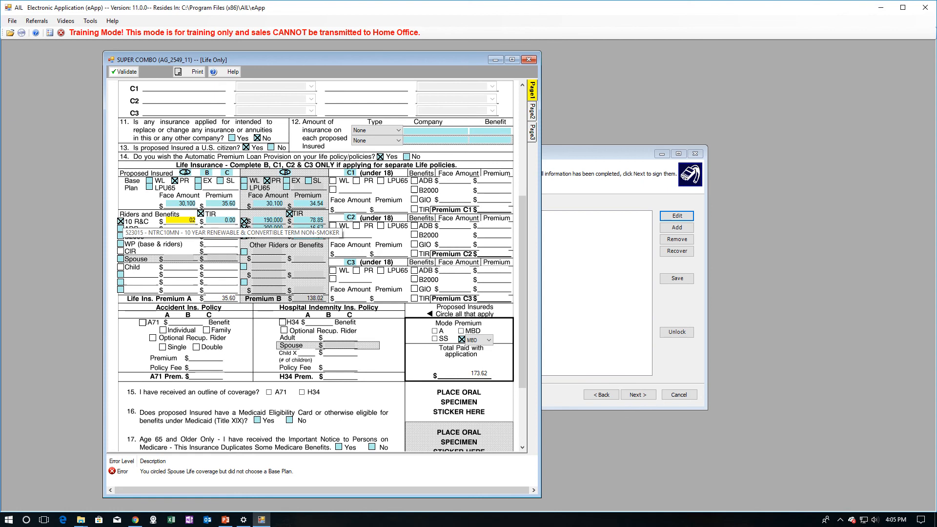
pyautogui.press('Tab')
pyautogui.click(121, 229)
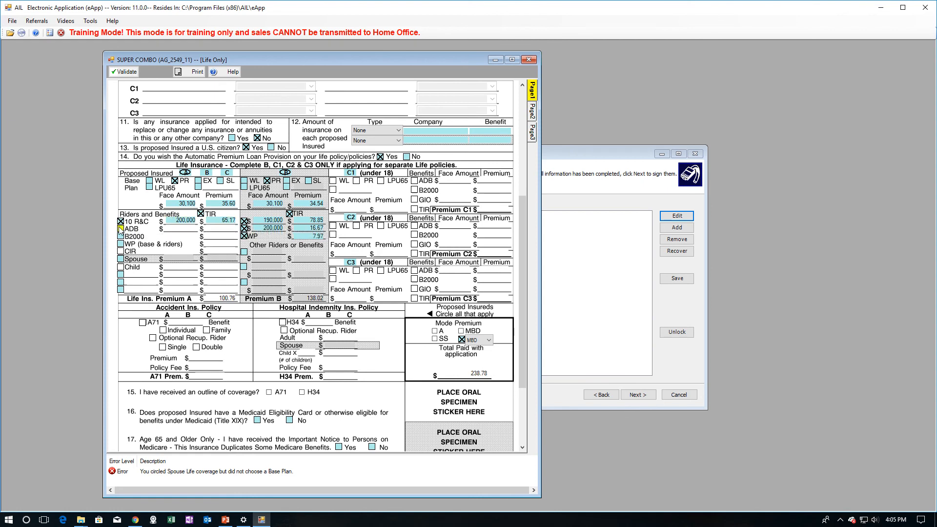
pyautogui.write('20')
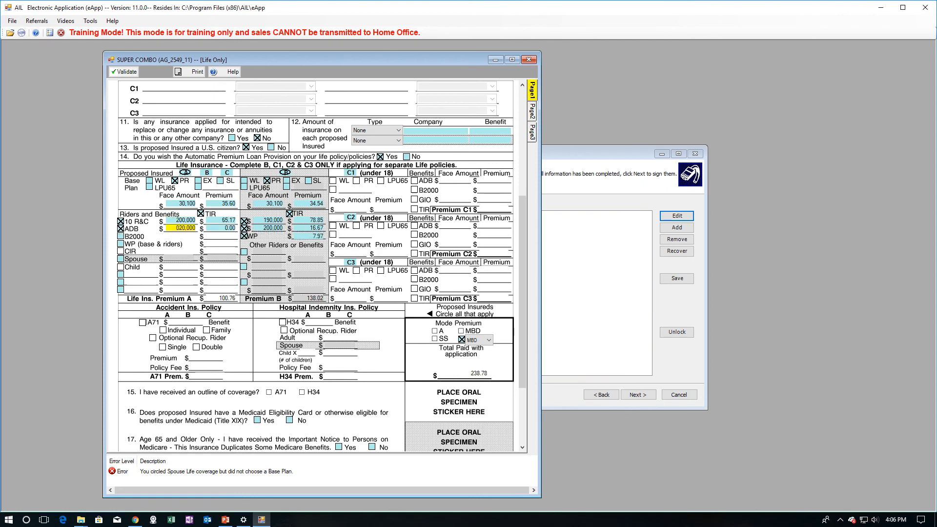
pyautogui.press('Tab')
# - Add the WP rider, a 10,000 Child rider and a 300,000 DT30 rider
pyautogui.click(121, 244)
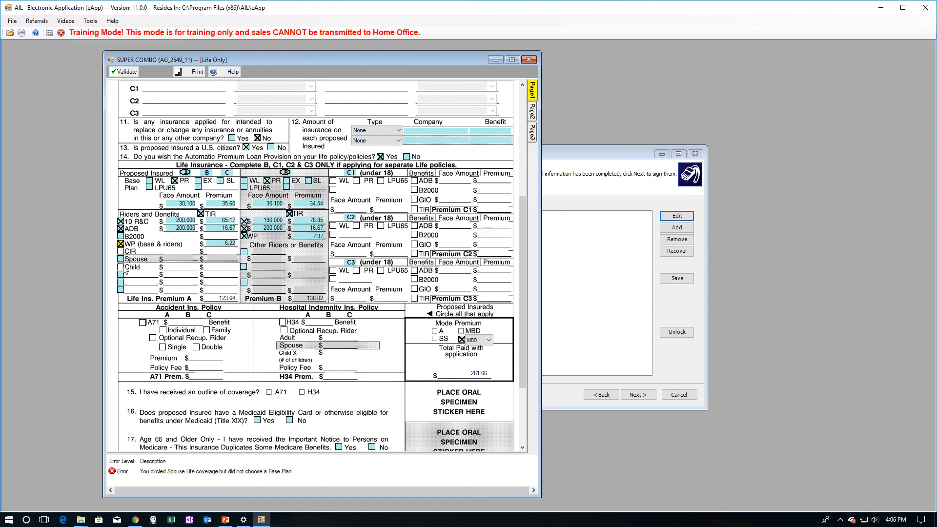
pyautogui.click(227, 173)
pyautogui.click(121, 267)
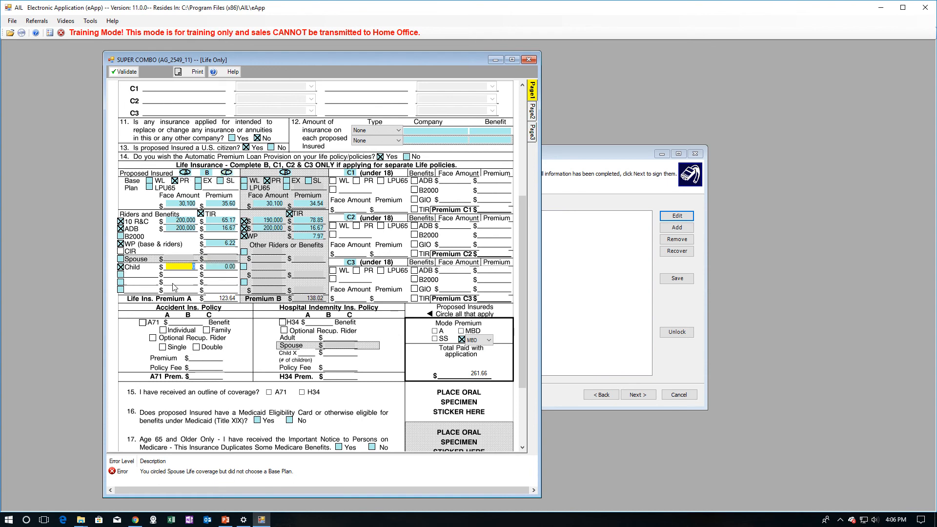
pyautogui.write('1000')
pyautogui.press('Tab')
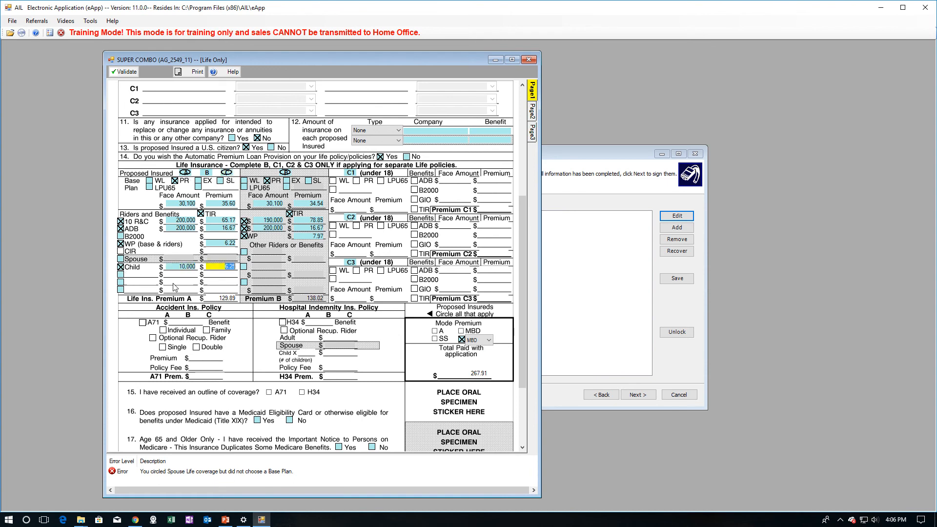
pyautogui.click(120, 283)
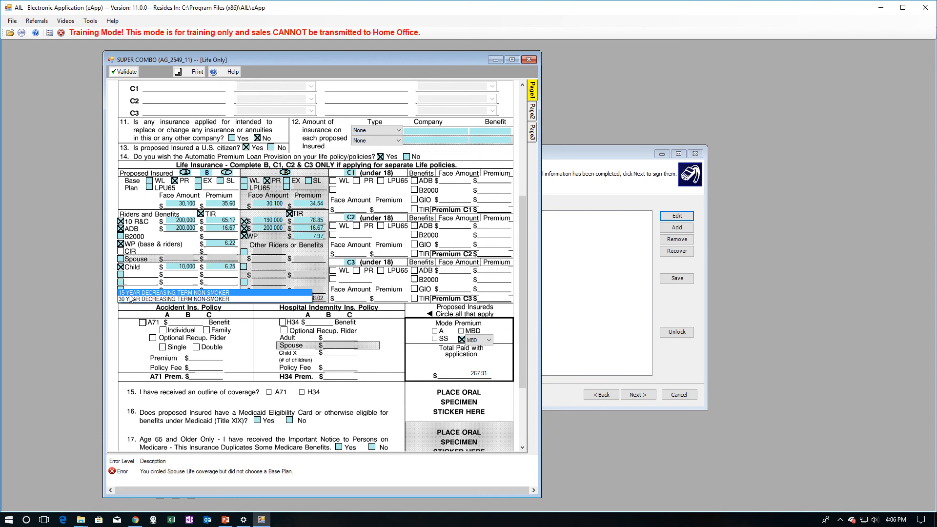
pyautogui.click(211, 299)
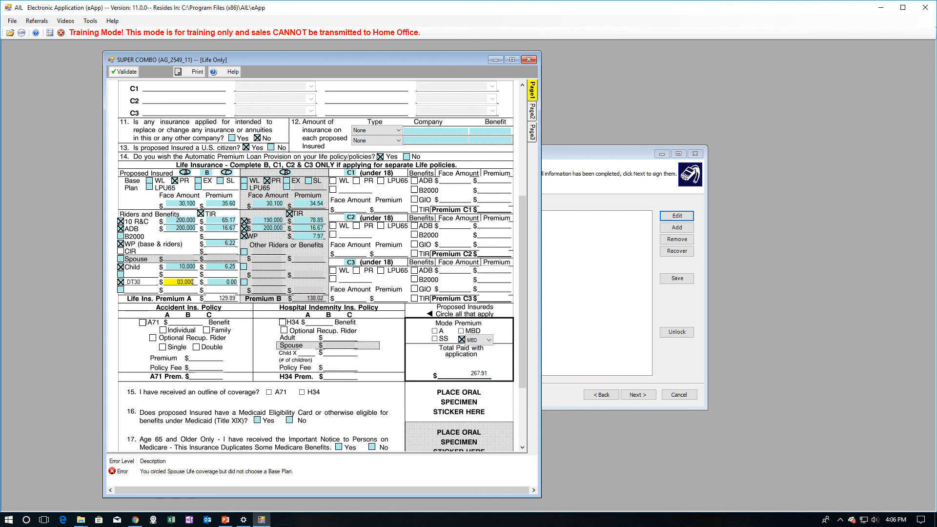
pyautogui.press('Tab')
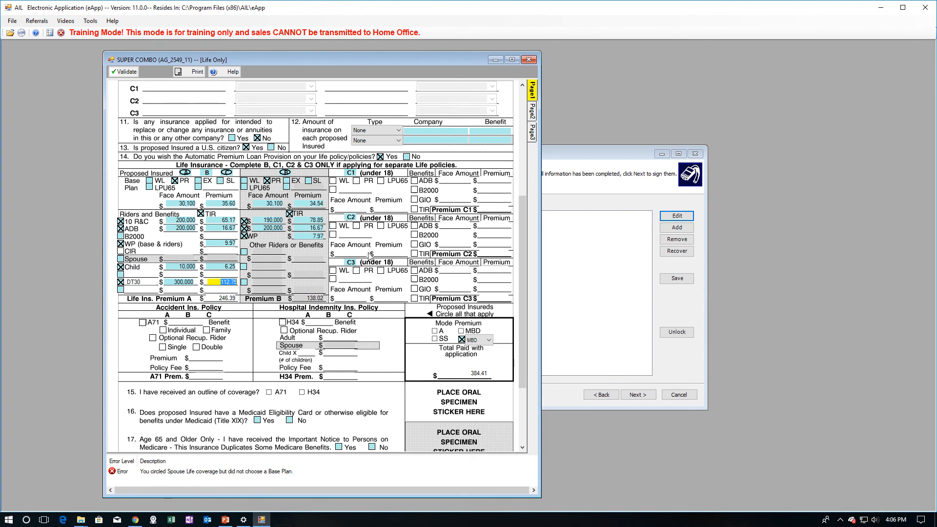
# - Review the Page 3 children addendum, then circle insured C and child C1 on Page 1
pyautogui.click(531, 135)
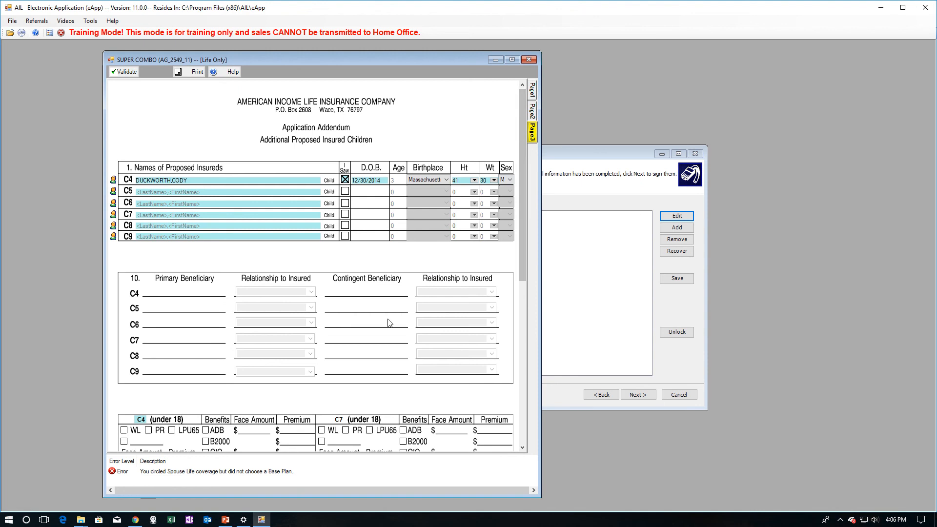
pyautogui.scroll(-3, 332, 370)
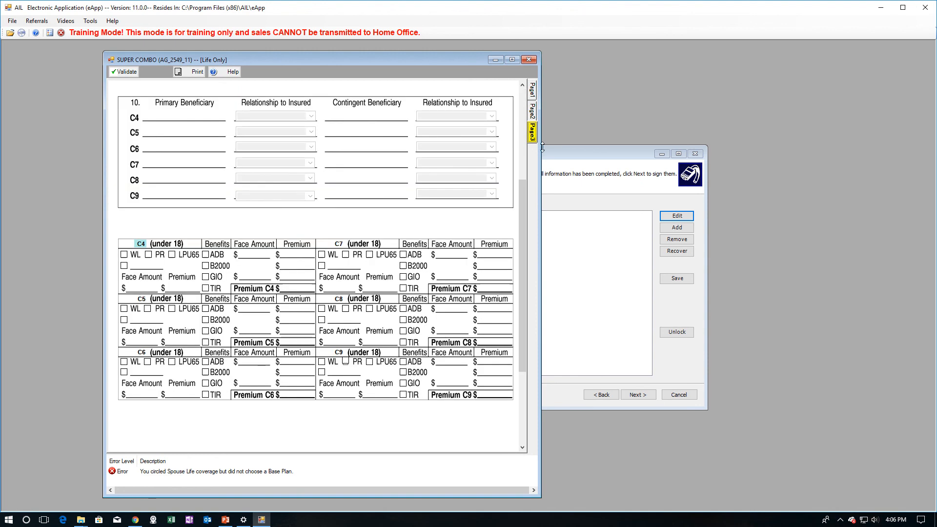
pyautogui.click(532, 88)
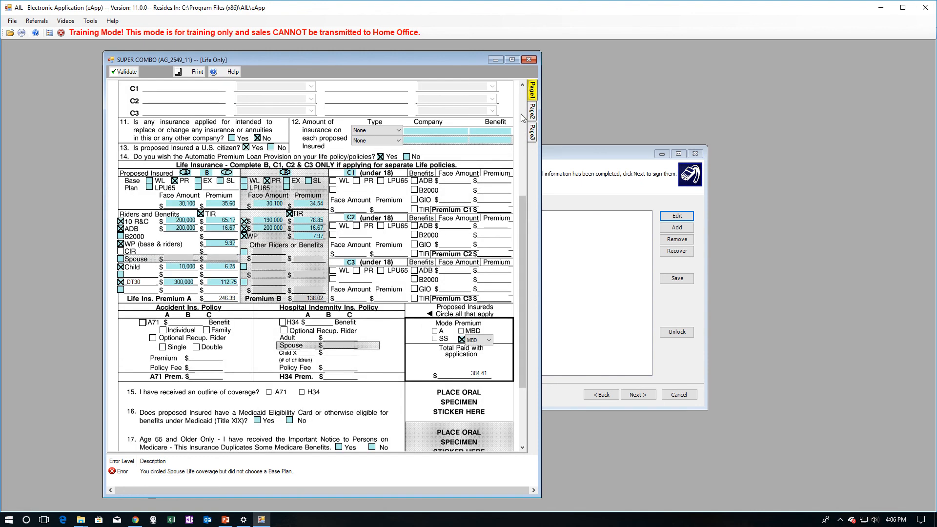
pyautogui.click(227, 173)
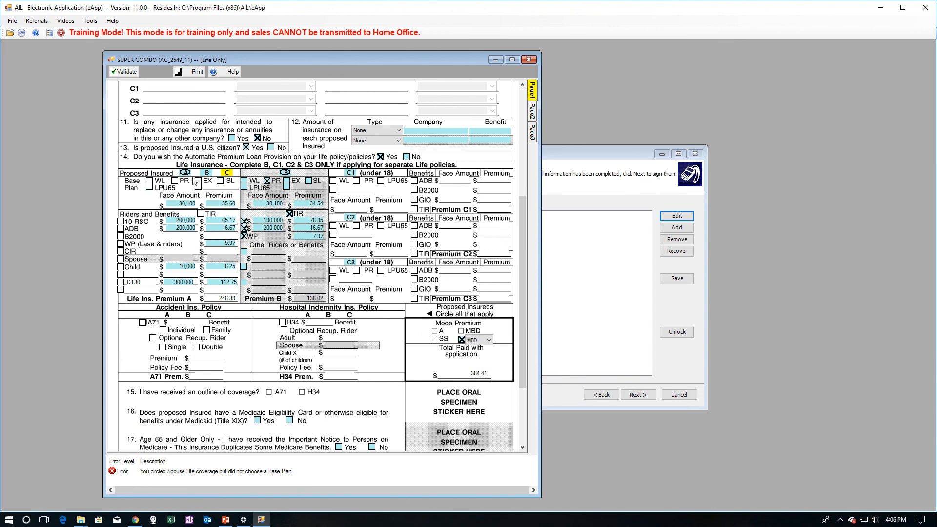
pyautogui.click(350, 173)
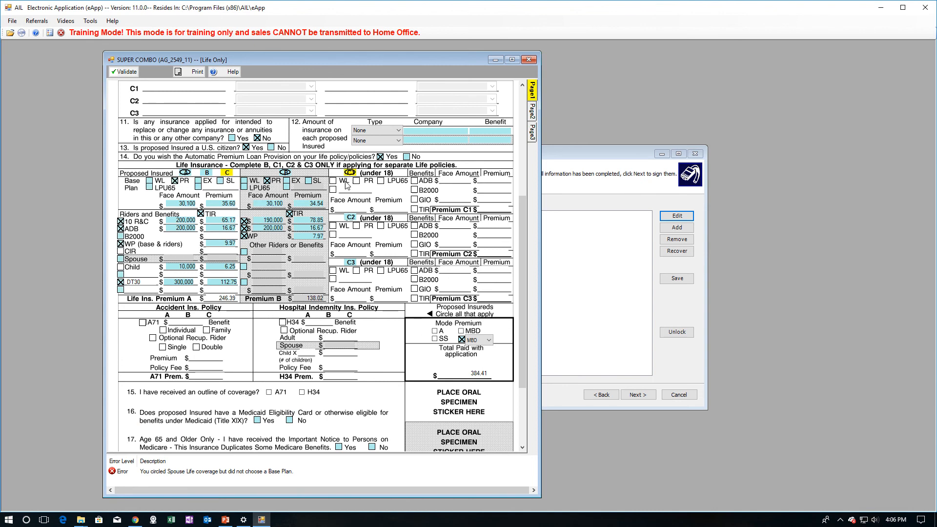
# - Circle children C2 and C3, and give C1 a 25,000 PR plan
pyautogui.click(351, 218)
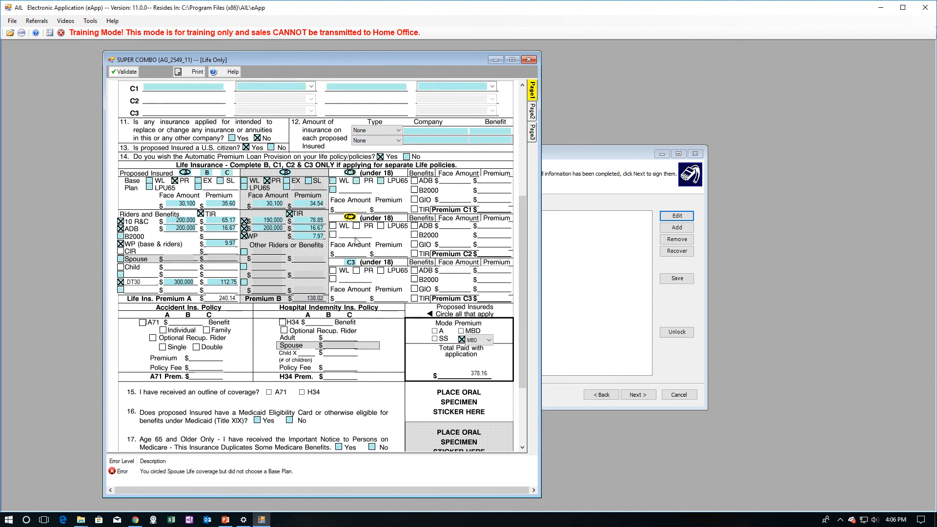
pyautogui.click(351, 263)
pyautogui.click(333, 181)
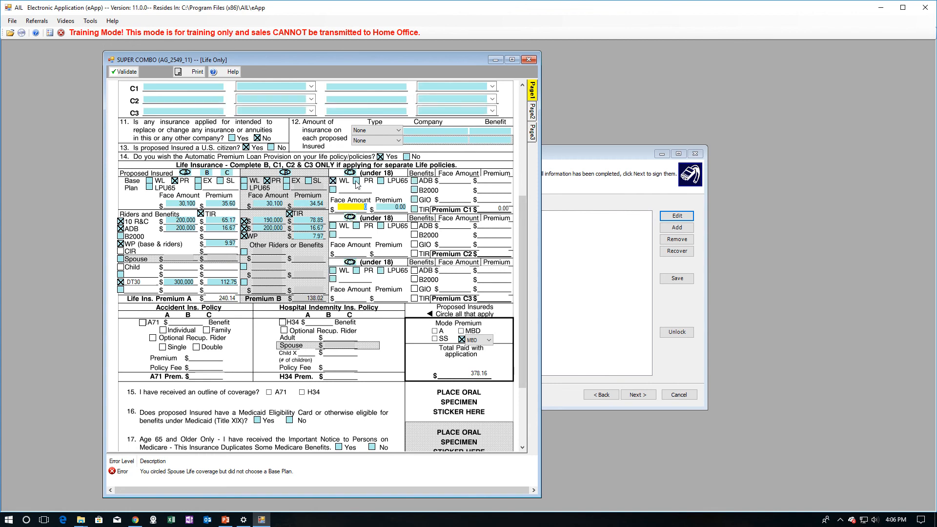
pyautogui.click(356, 180)
pyautogui.press('Tab')
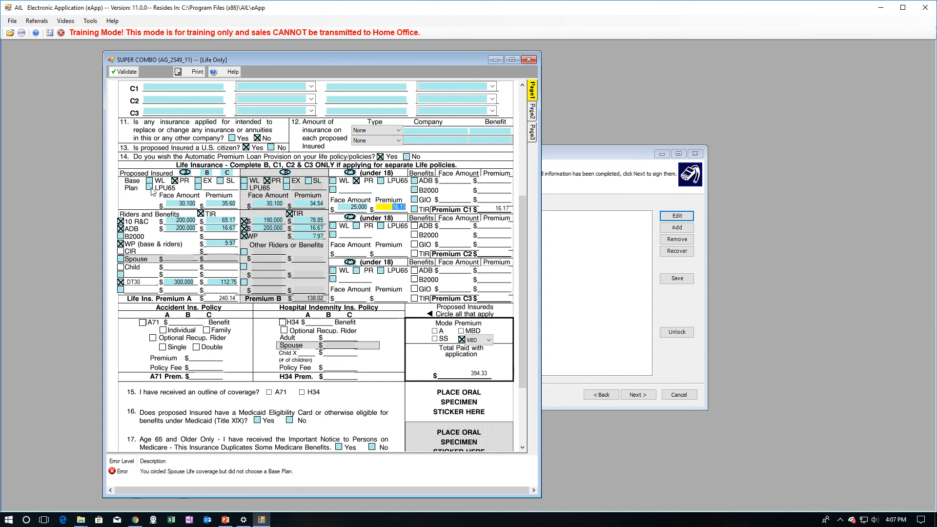
# - Switch C1 to Whole Life at 16,000, accepting the 15,099 maximum-units cap
pyautogui.click(333, 180)
pyautogui.press('Tab')
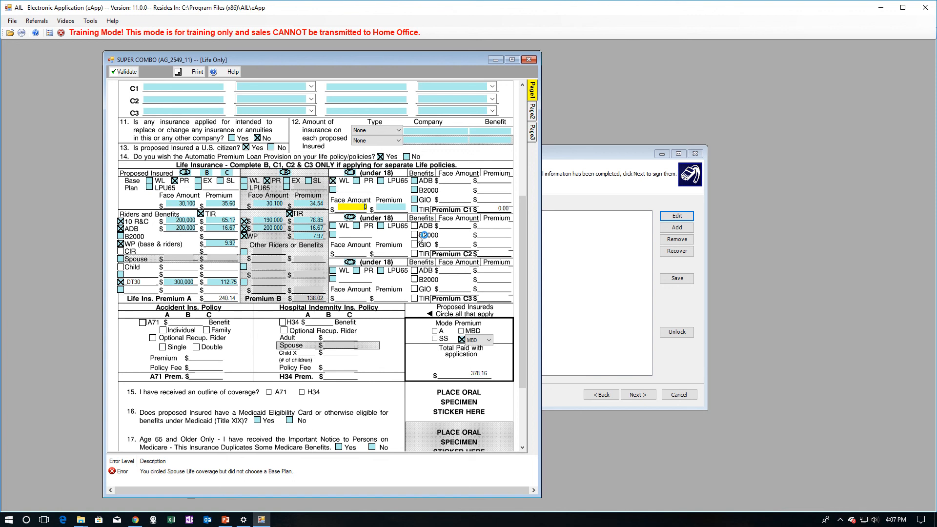
pyautogui.write('160')
pyautogui.write('000')
pyautogui.press('Tab')
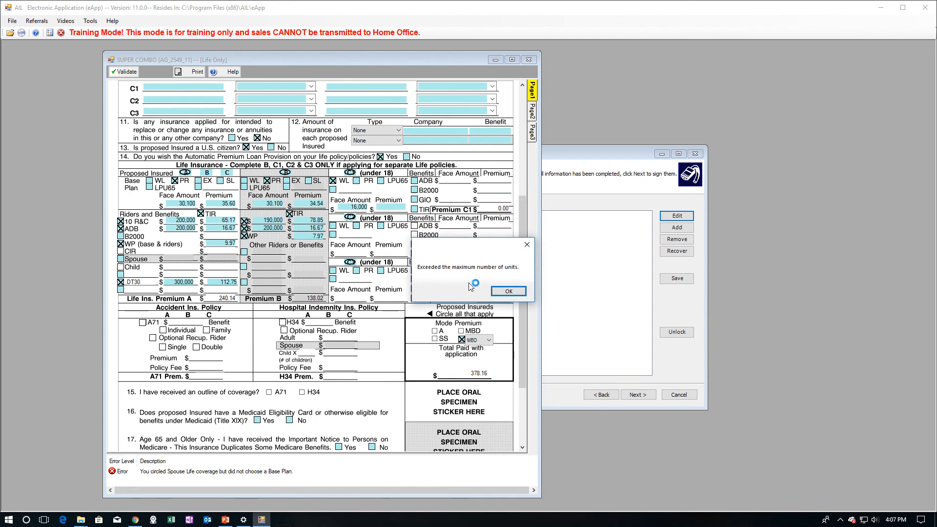
pyautogui.click(501, 295)
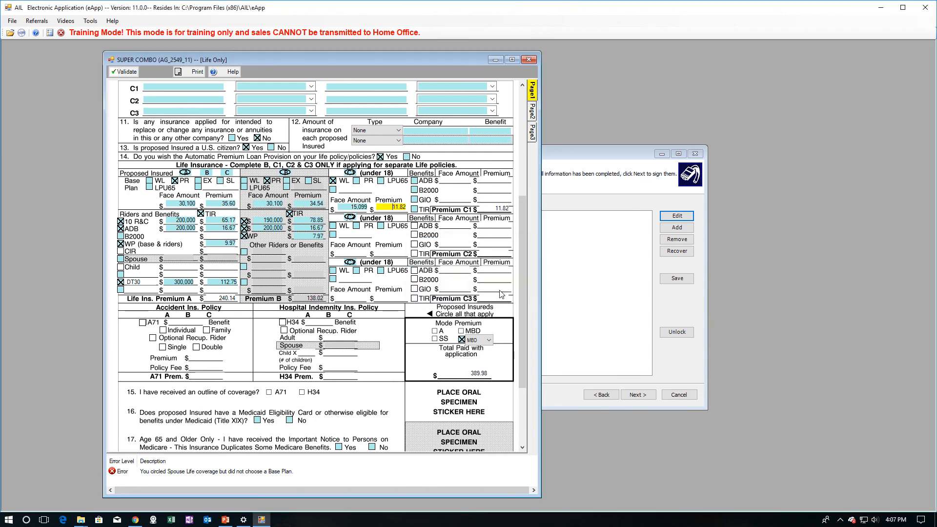
# - Try WL amounts of 15,000 and 10,000 for C1, then settle on a 25,000 PR plan
pyautogui.click(358, 183)
pyautogui.write('25,000')
pyautogui.press('Tab')
pyautogui.click(332, 181)
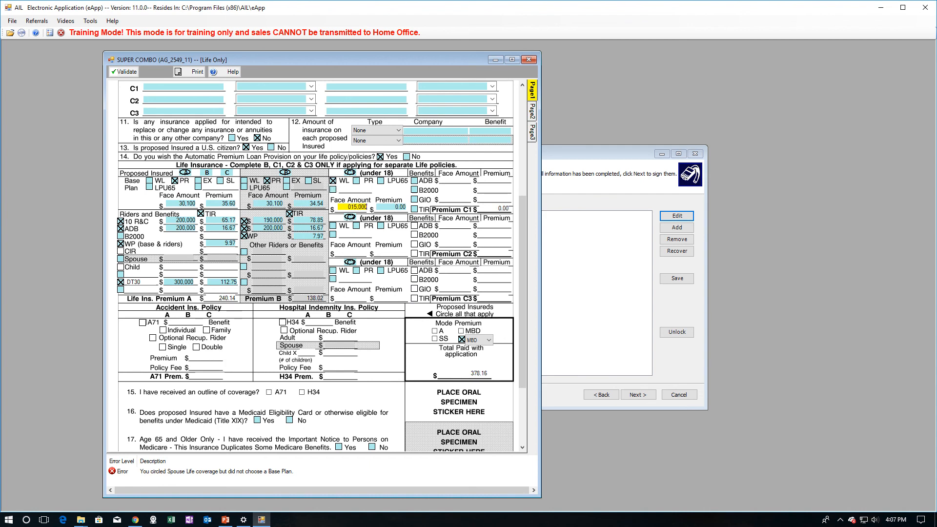
pyautogui.write('15000')
pyautogui.press('Tab')
pyautogui.doubleClick(352, 207)
pyautogui.write('1000')
pyautogui.press('Tab')
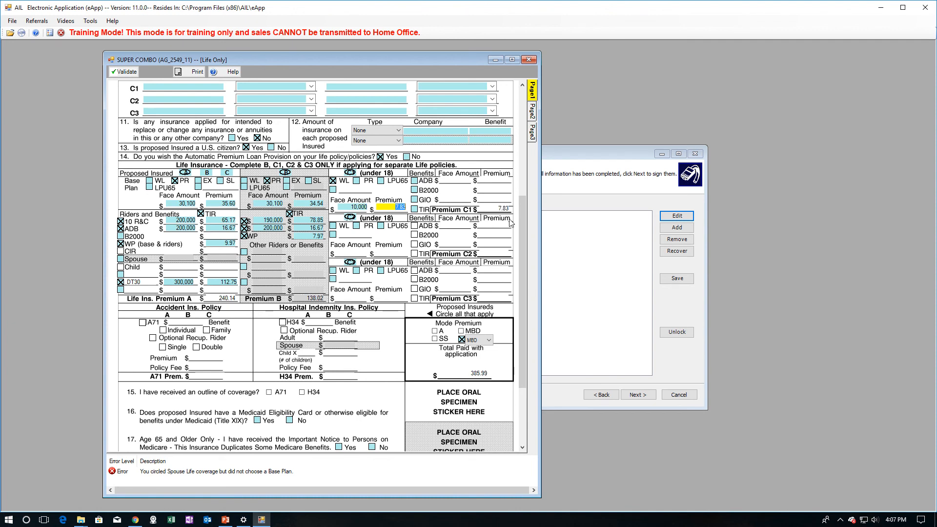
pyautogui.hotkey('shift', 'Tab')
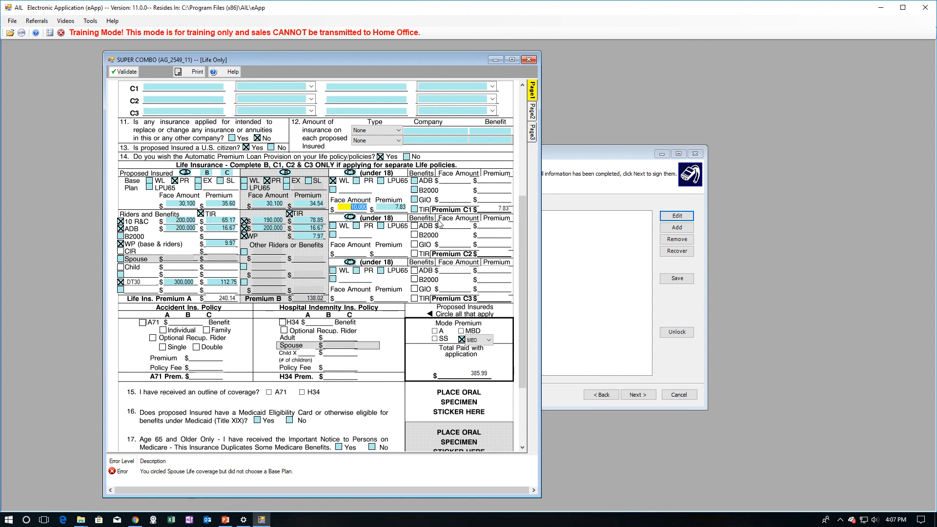
pyautogui.click(357, 181)
pyautogui.write('0')
pyautogui.press('Tab')
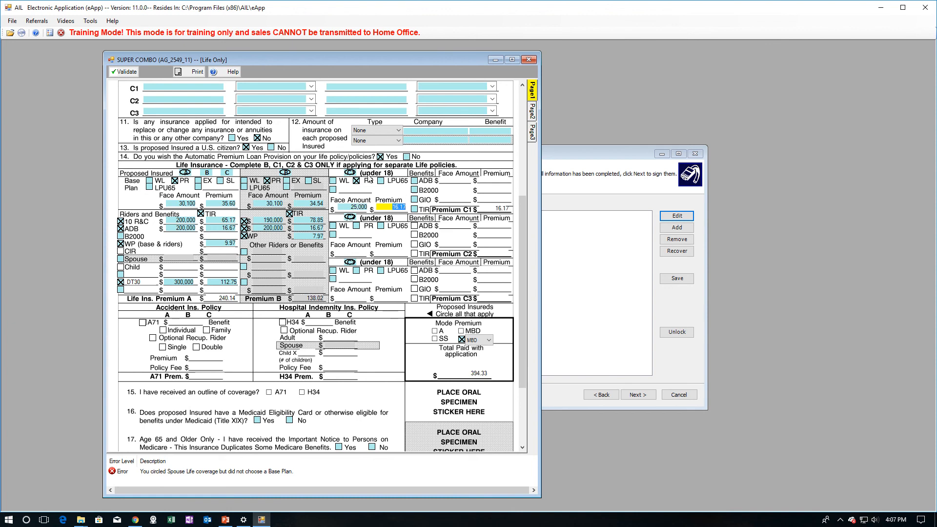
# - Add a 25,000 GIO rider for child C1, raising the premium to 17.84
pyautogui.click(414, 201)
pyautogui.write('025')
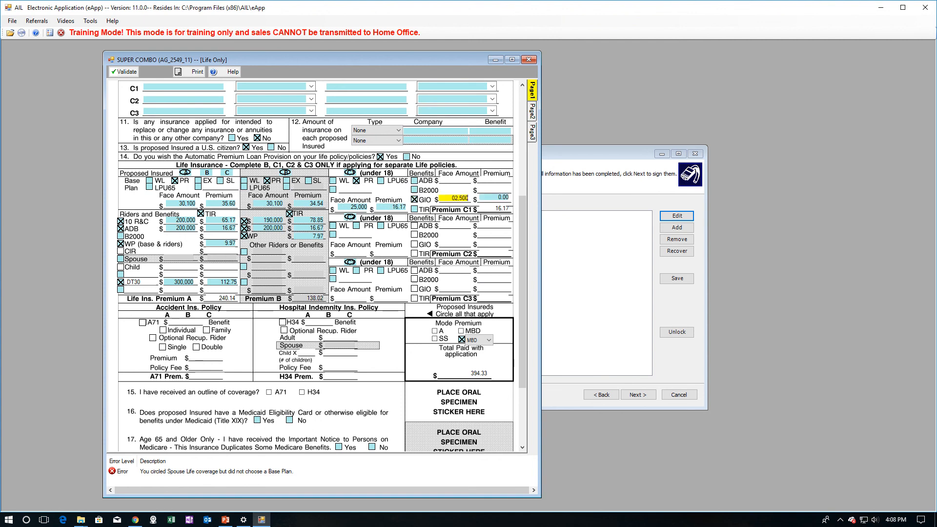
pyautogui.press('Tab')
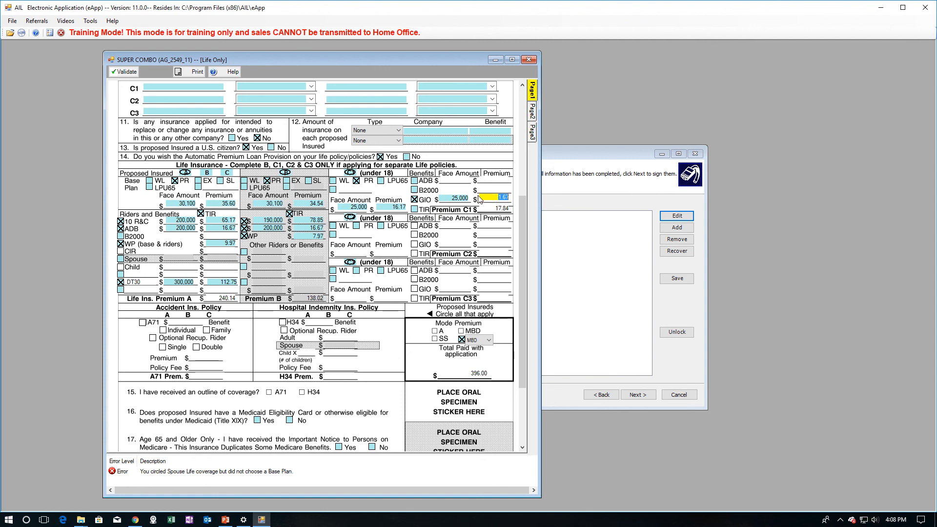
pyautogui.click(451, 198)
# - Give child C2 a 25,000 PR plan with a 25,000 GIO rider
pyautogui.click(356, 226)
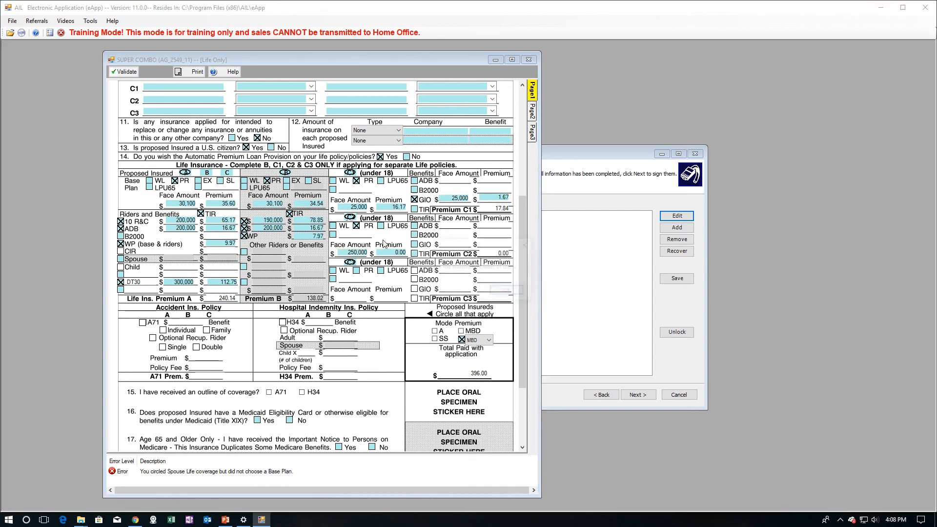
pyautogui.click(508, 297)
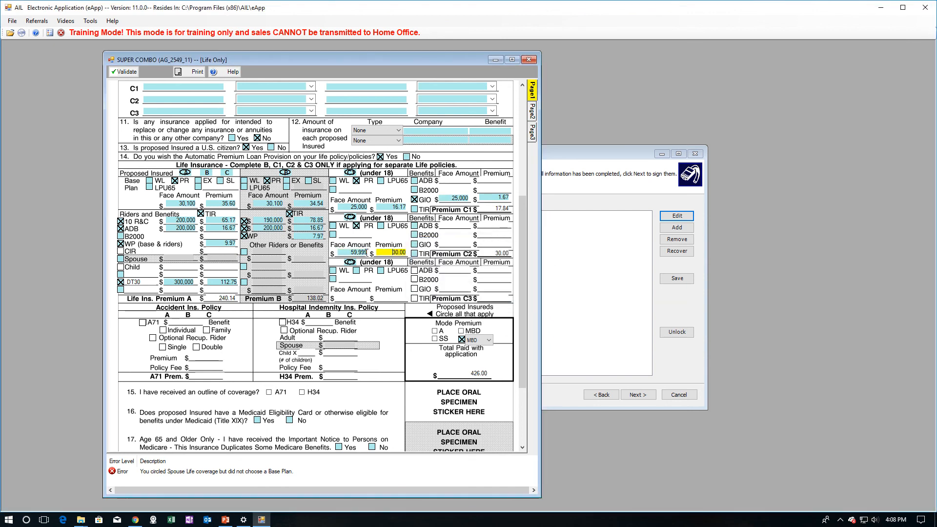
pyautogui.click(367, 253)
pyautogui.write('2')
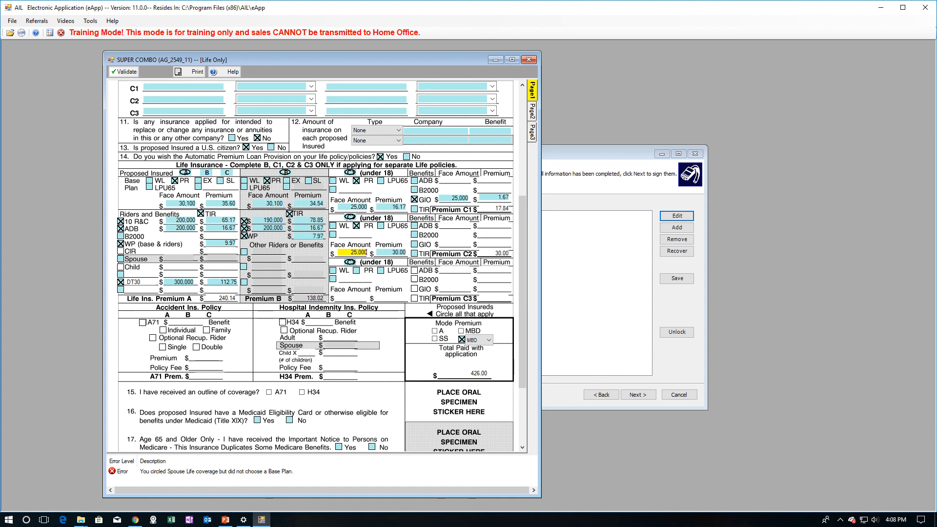
pyautogui.write('5,000')
pyautogui.press('Tab')
pyautogui.click(415, 244)
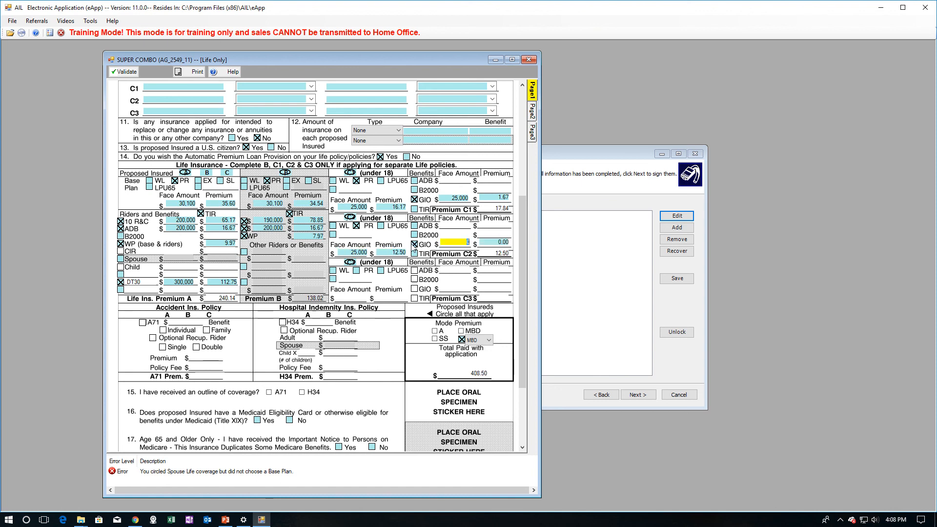
pyautogui.write('250')
# - Give child C3 a 25,000 PR plan with 25,000 GIO, then show Page 3
pyautogui.click(364, 296)
pyautogui.write('25')
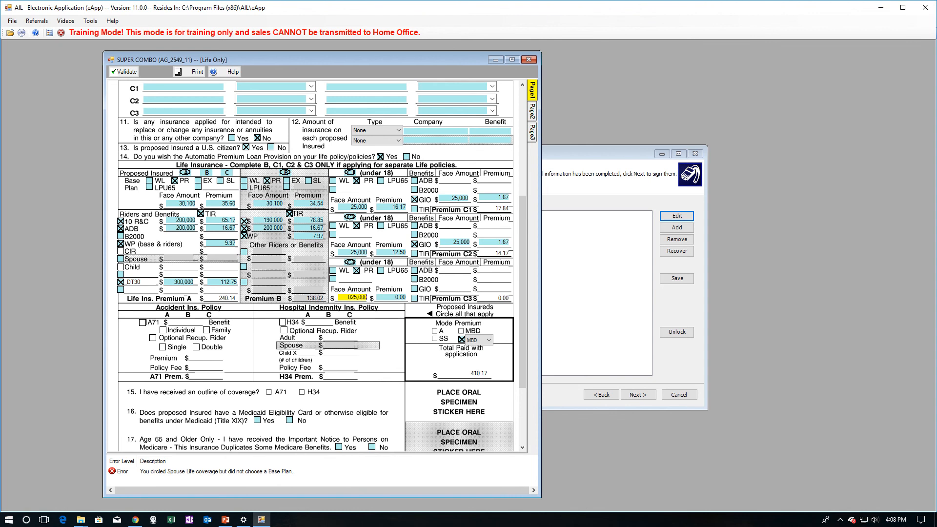
pyautogui.click(415, 289)
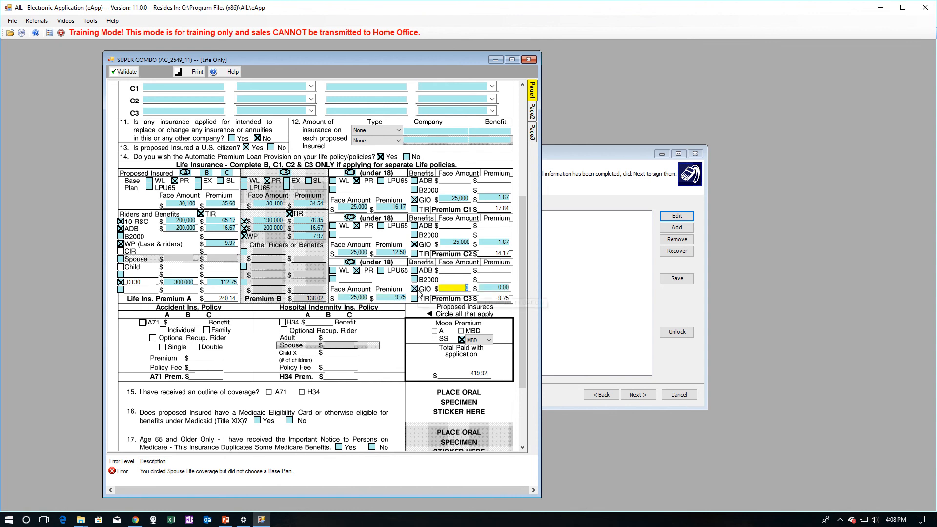
pyautogui.write('250')
pyautogui.press('Tab')
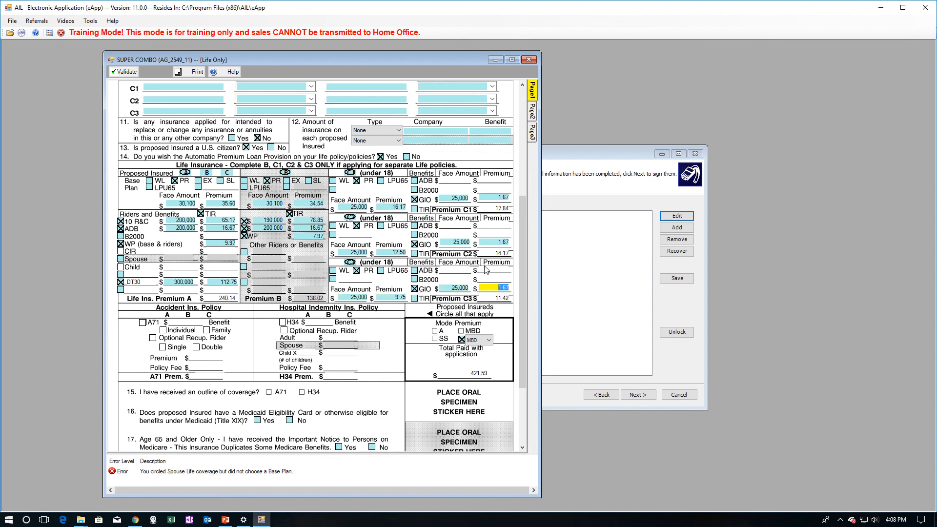
pyautogui.press('Tab')
pyautogui.click(498, 254)
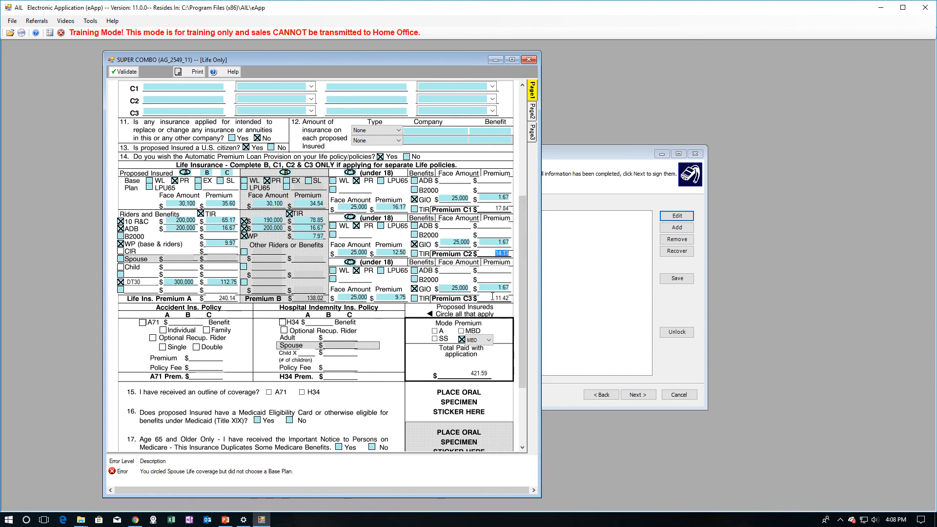
pyautogui.click(533, 138)
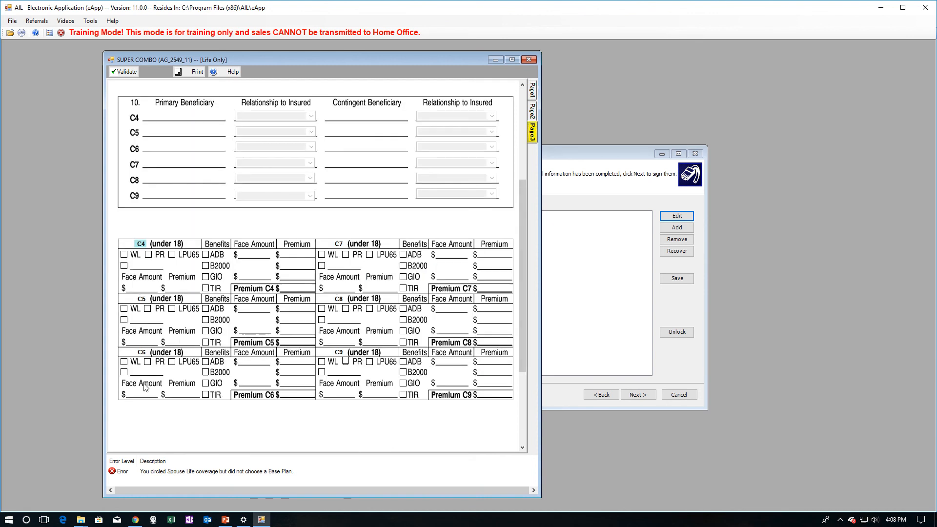
# - Circle child C4, give a PR plan with a 25,000 GIO benefit, and return to Page 1
pyautogui.click(143, 245)
pyautogui.click(148, 256)
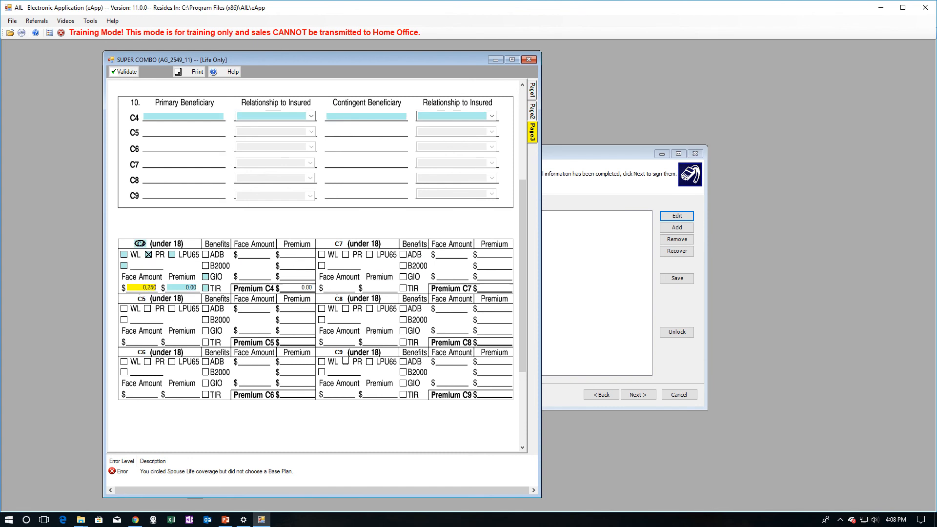
pyautogui.click(205, 277)
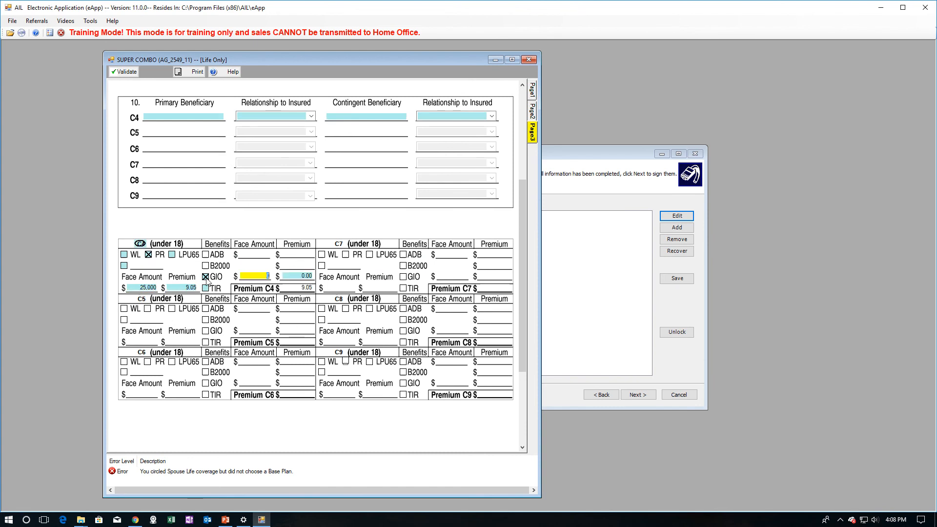
pyautogui.write('25,000')
pyautogui.press('Tab')
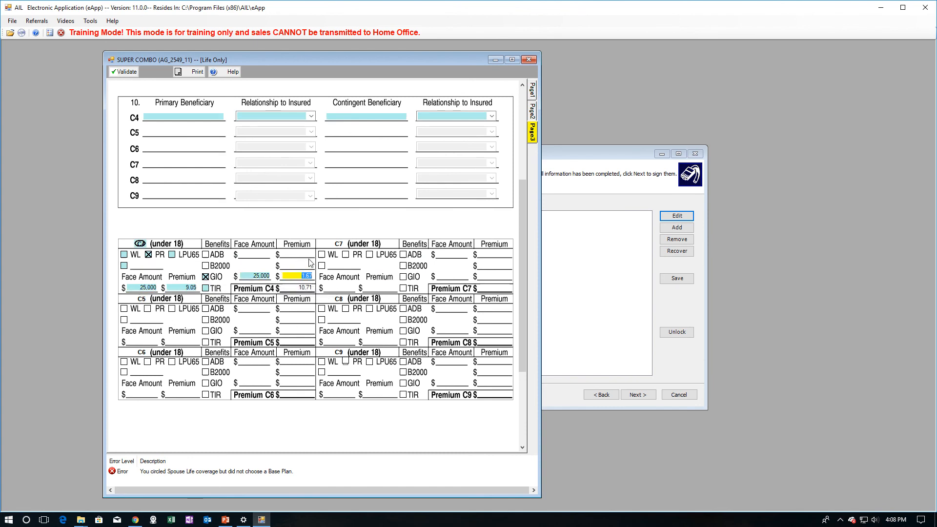
pyautogui.click(532, 111)
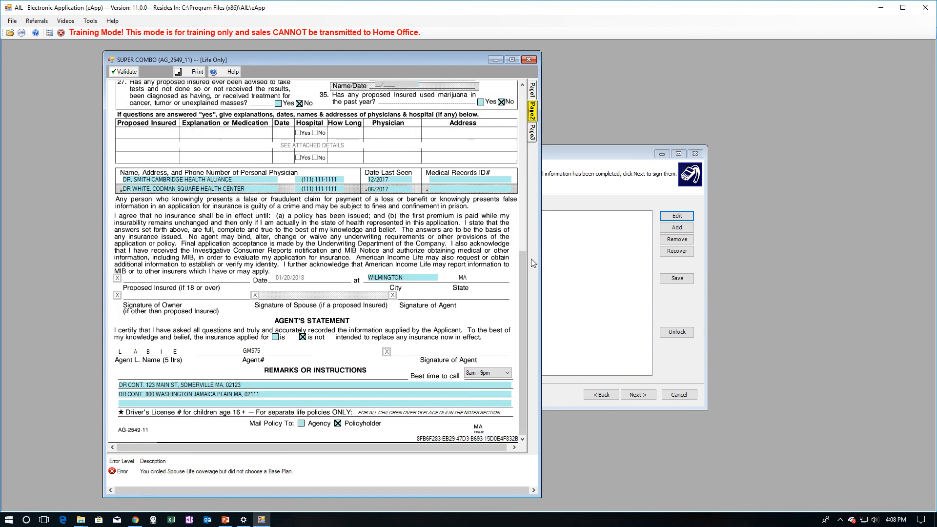
pyautogui.click(533, 91)
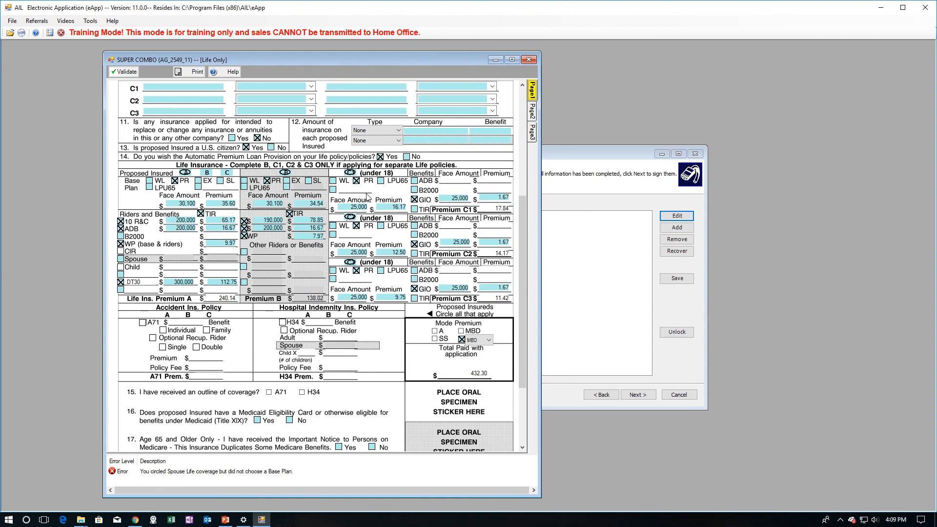
# - Set row A's contingent beneficiary relationship to Brother in section 10
pyautogui.scroll(5, 354, 206)
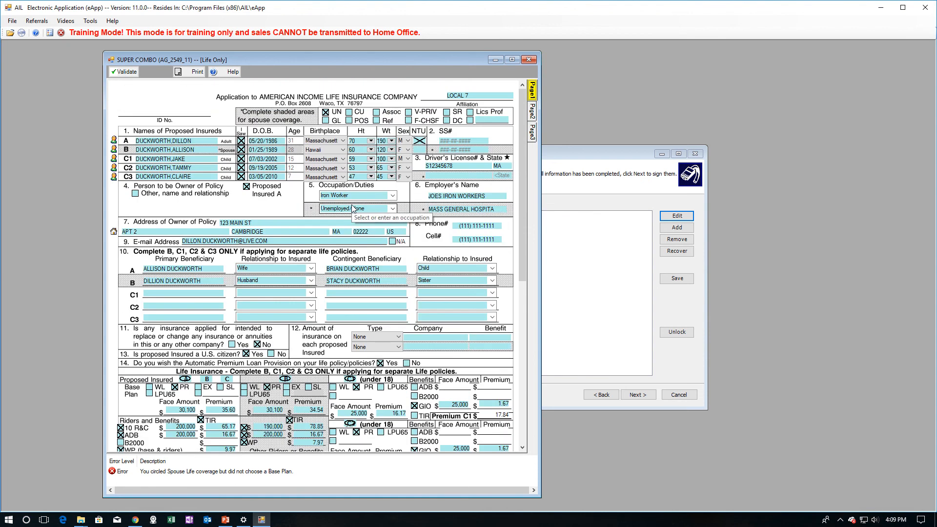
pyautogui.scroll(-9, 470, 228)
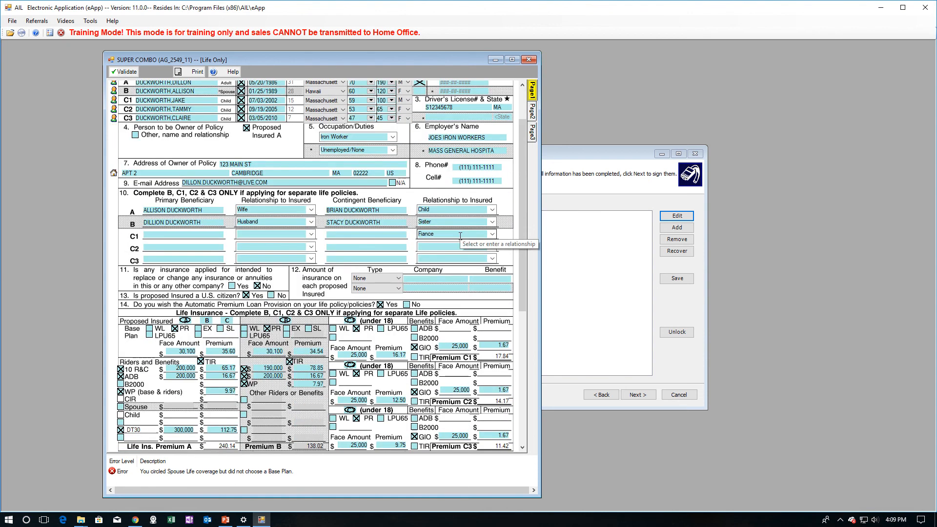
pyautogui.click(495, 150)
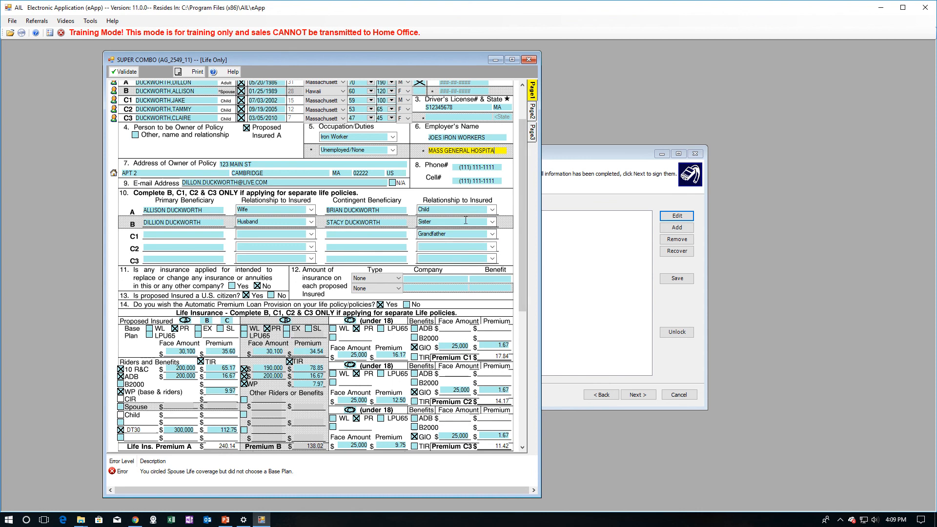
pyautogui.click(494, 211)
pyautogui.write('Br')
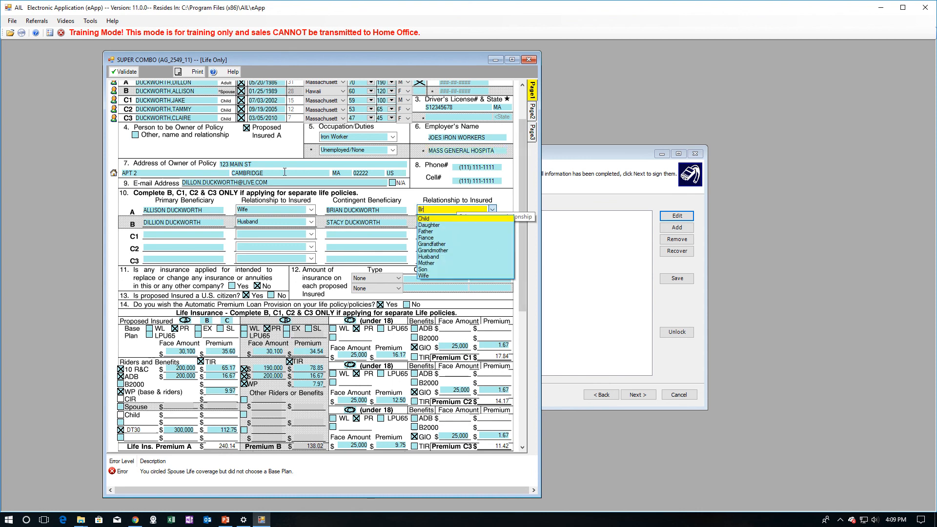
pyautogui.scroll(-3, 285, 172)
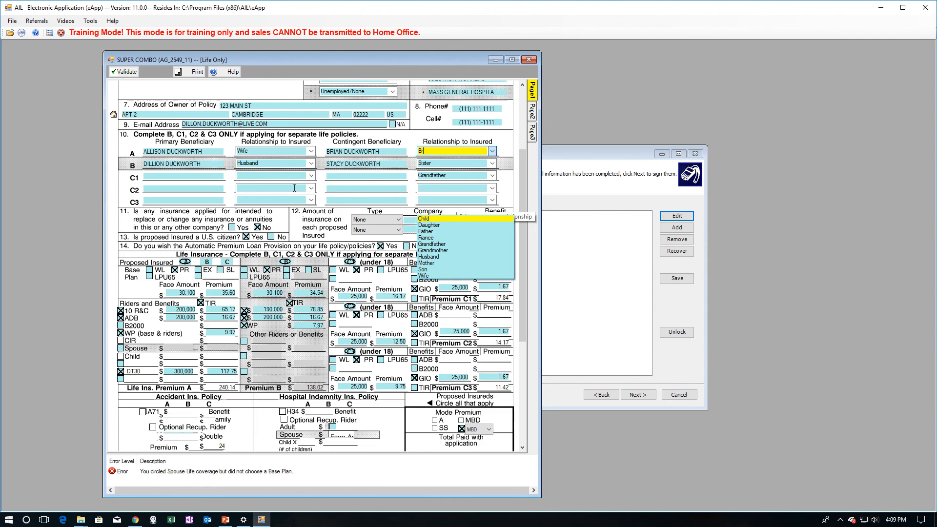
pyautogui.scroll(-2, 467, 165)
pyautogui.scroll(1, 467, 165)
pyautogui.scroll(-6, 467, 165)
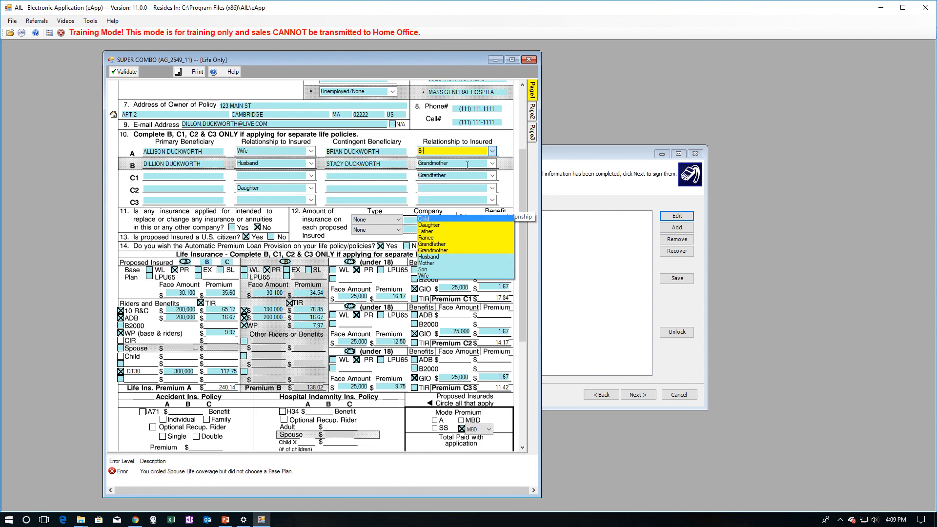
pyautogui.scroll(6, 467, 165)
pyautogui.write('o0')
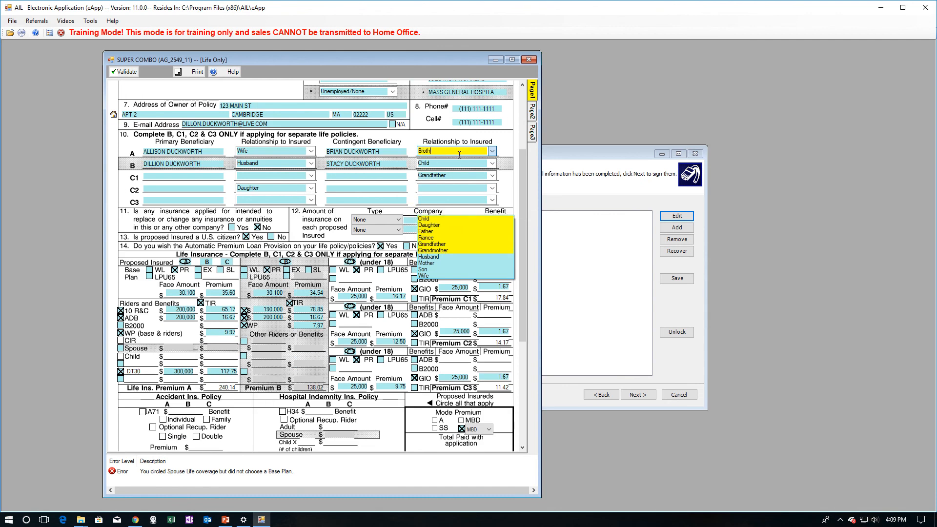
pyautogui.press('Tab')
# - Set row B's contingent relationship to Sister and start entering C1's primary beneficiary name
pyautogui.click(440, 166)
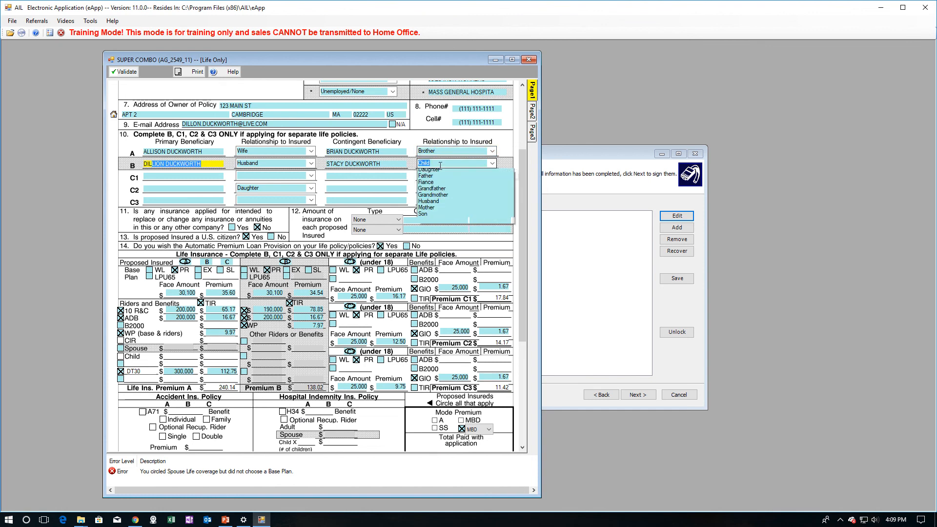
pyautogui.write('Sister')
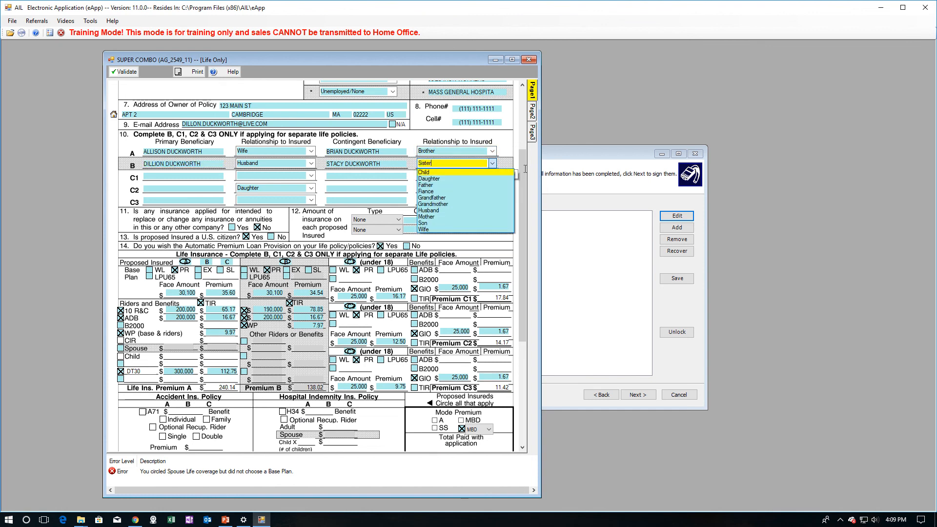
pyautogui.press('Tab')
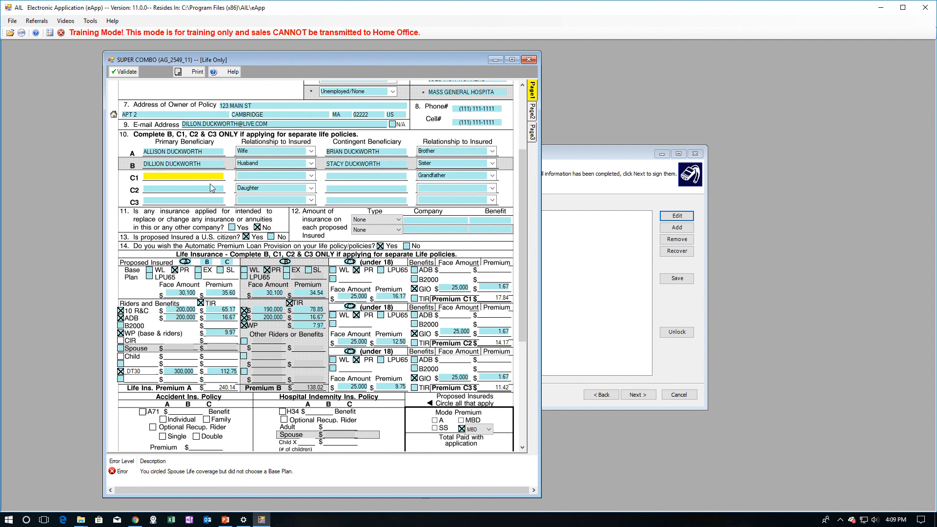
pyautogui.write('DIL;L')
pyautogui.write('LL')
pyautogui.write('O')
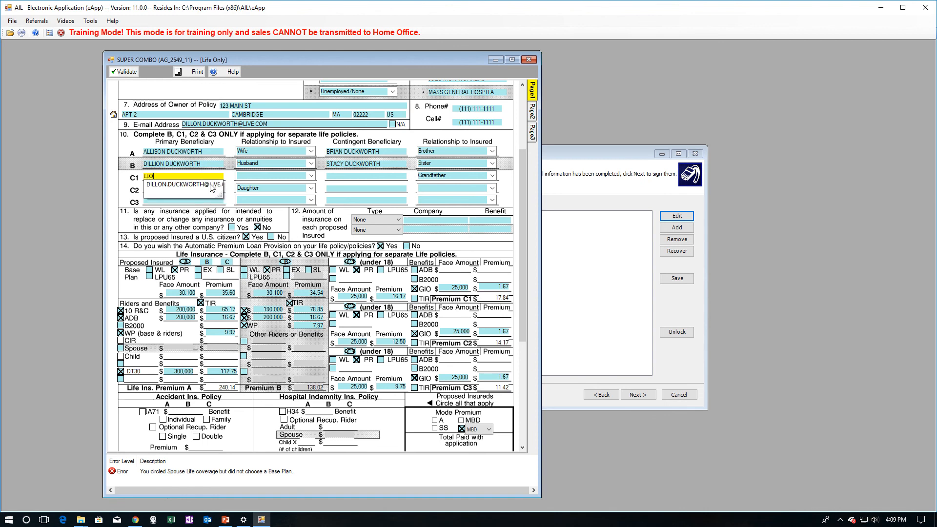
# - Finish C1's beneficiaries: father as primary (Father) and mother as contingent (Mother)
pyautogui.click(211, 188)
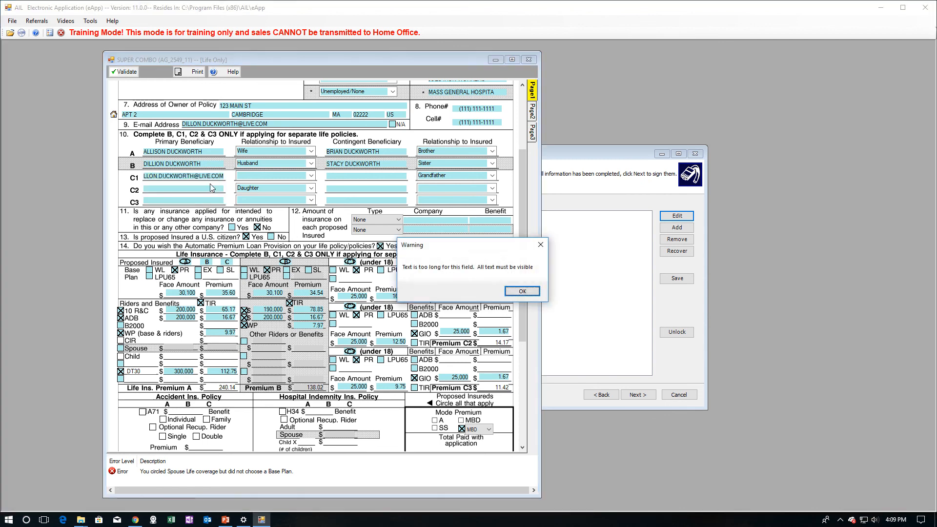
pyautogui.click(523, 291)
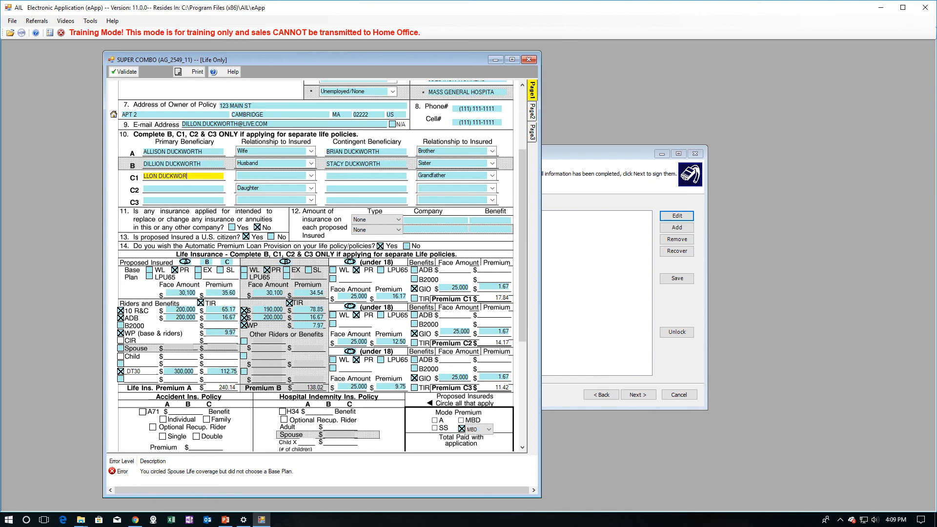
pyautogui.press('Tab')
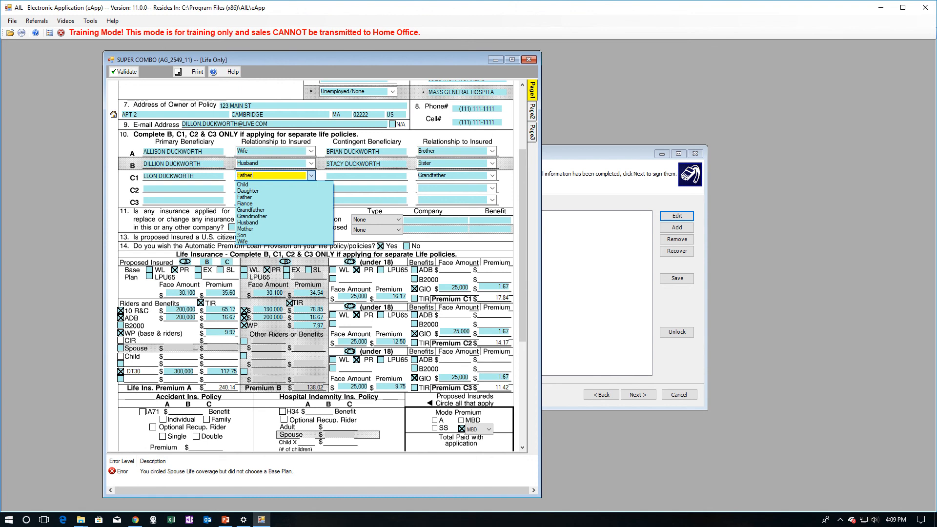
pyautogui.press('Tab')
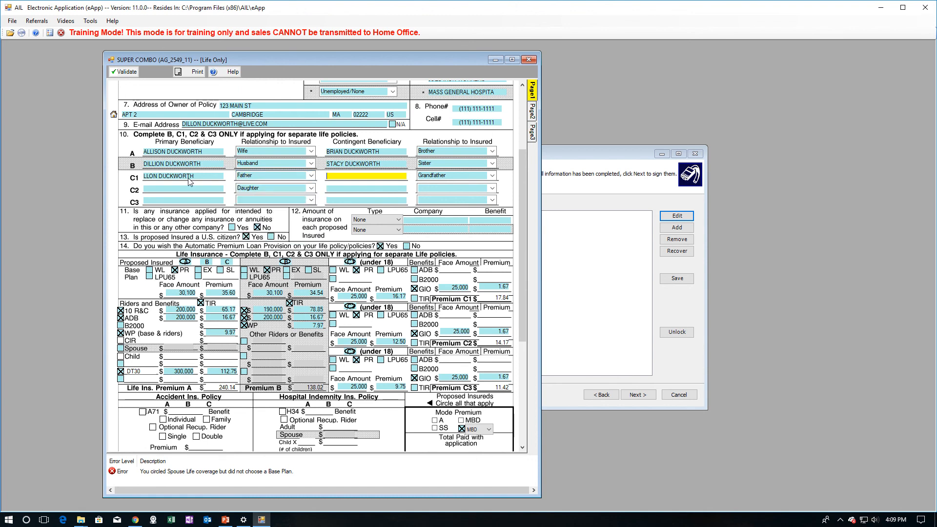
pyautogui.press('Tab')
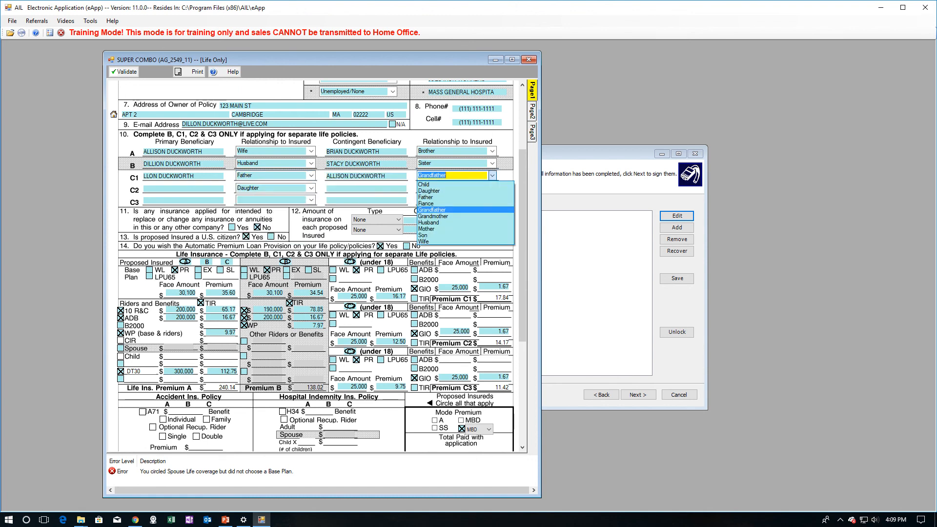
pyautogui.press('Down')
pyautogui.press('Down')
pyautogui.press('Down')
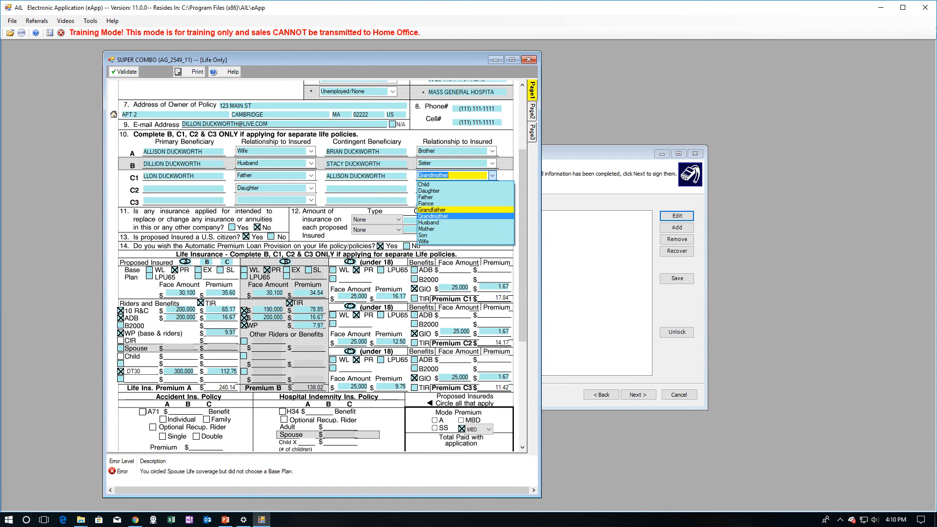
pyautogui.press('Tab')
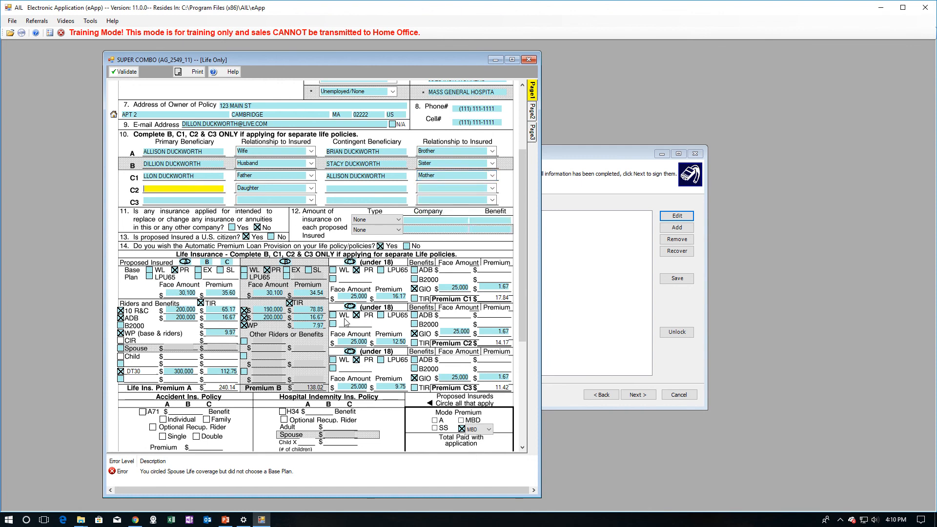
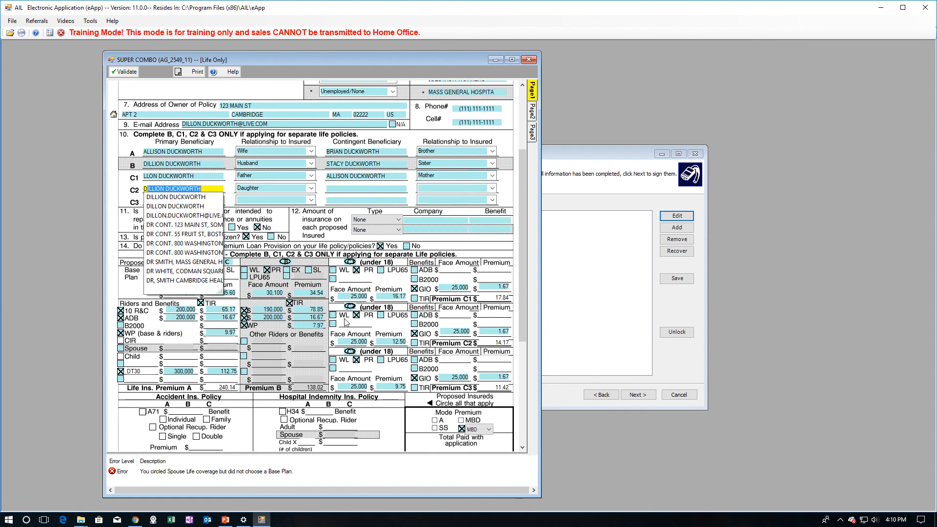
# - Give C2 the father as primary beneficiary and the mother as contingent, relationship Mother
pyautogui.press('Tab')
pyautogui.write('h')
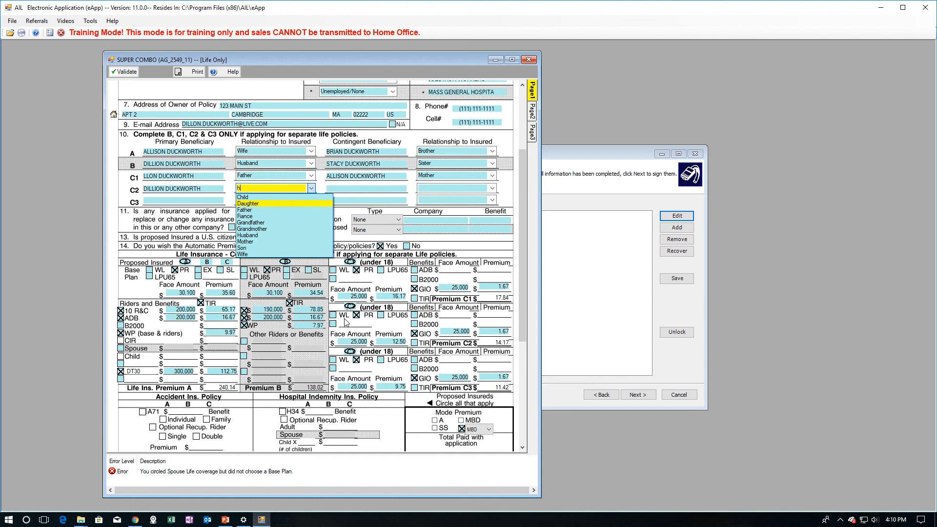
pyautogui.press('Down')
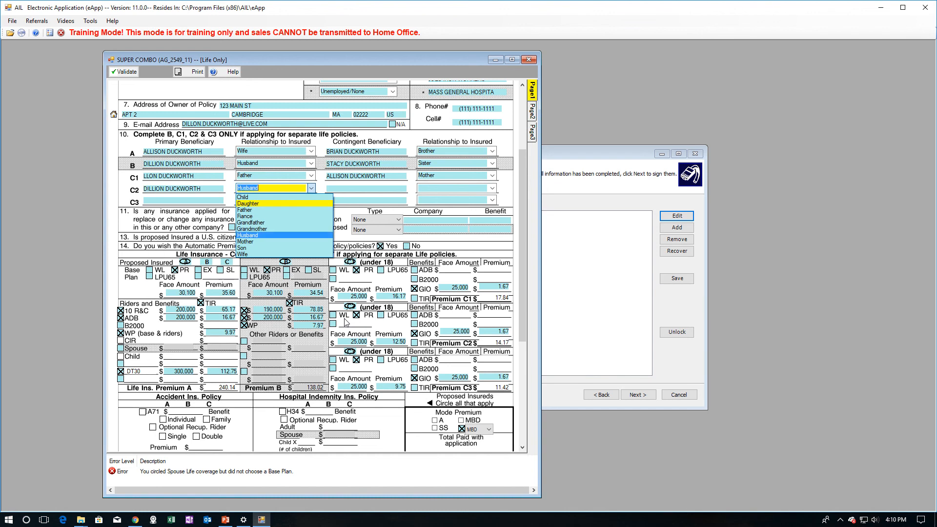
pyautogui.press('Up')
pyautogui.press('Up')
pyautogui.press('Up')
pyautogui.press('Up')
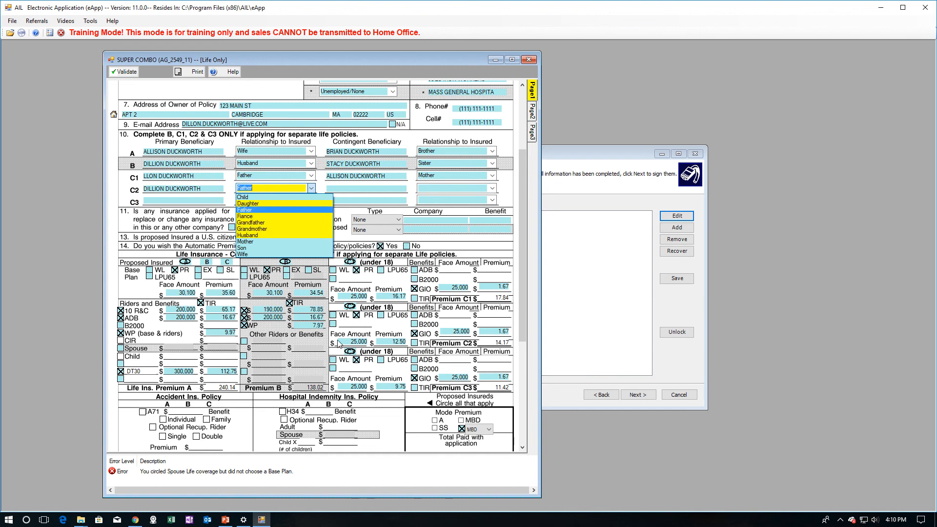
pyautogui.press('Tab')
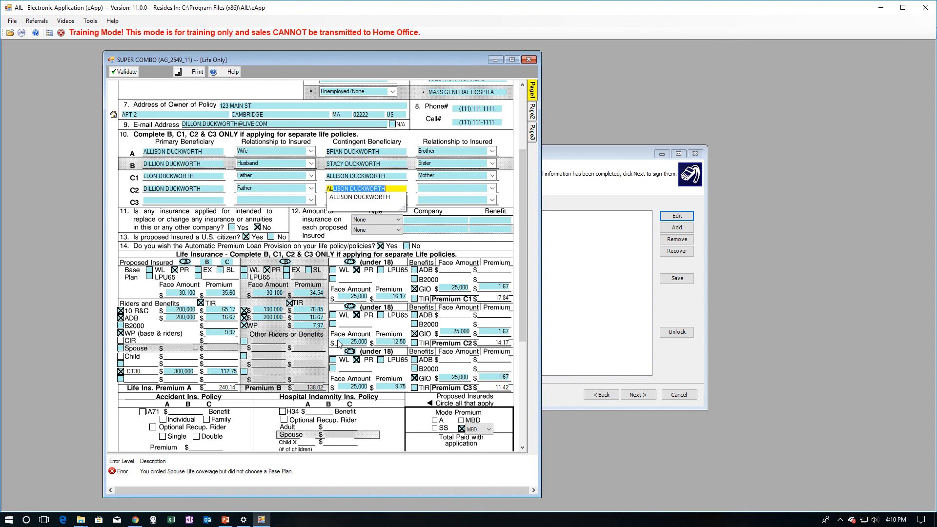
pyautogui.press('Tab')
pyautogui.press('Down')
pyautogui.press('Down')
pyautogui.press('Down')
pyautogui.press('Down')
pyautogui.press('Down')
pyautogui.press('Down')
pyautogui.press('Down')
pyautogui.press('Down')
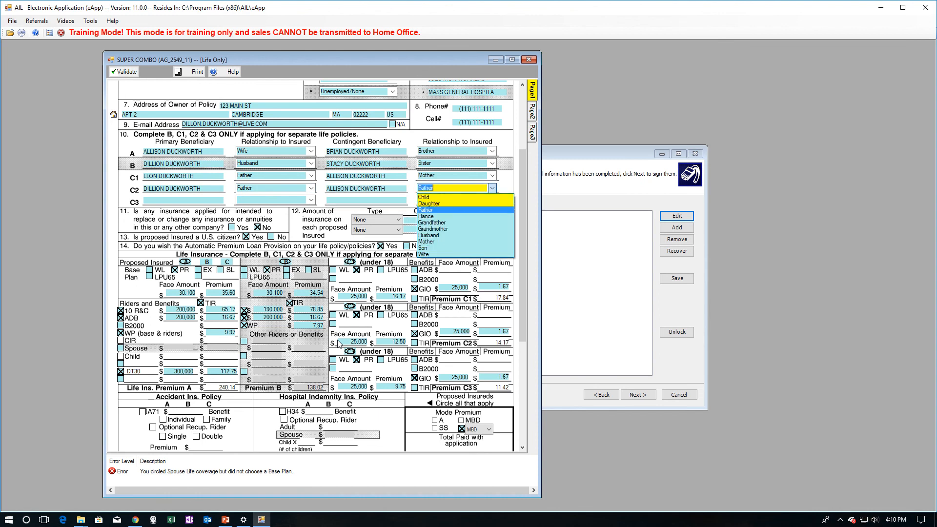
pyautogui.press('Return')
# - Enter the father (Father) and mother (Mother) as C3's primary and contingent beneficiaries
pyautogui.press('Tab')
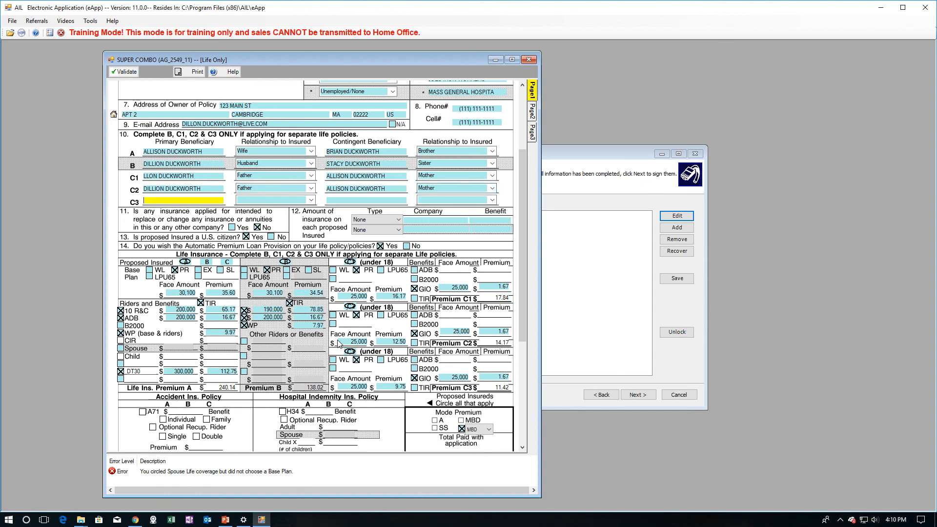
pyautogui.press('Tab')
pyautogui.press('Down')
pyautogui.press('Down')
pyautogui.press('Down')
pyautogui.press('Down')
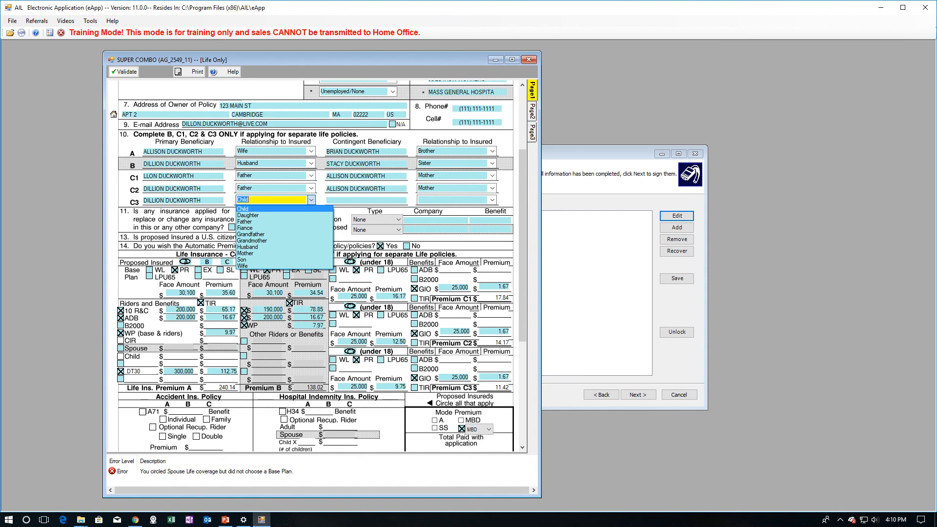
pyautogui.press('Down')
pyautogui.press('Down')
pyautogui.press('Down')
pyautogui.press('Up')
pyautogui.press('Up')
pyautogui.press('Up')
pyautogui.press('Up')
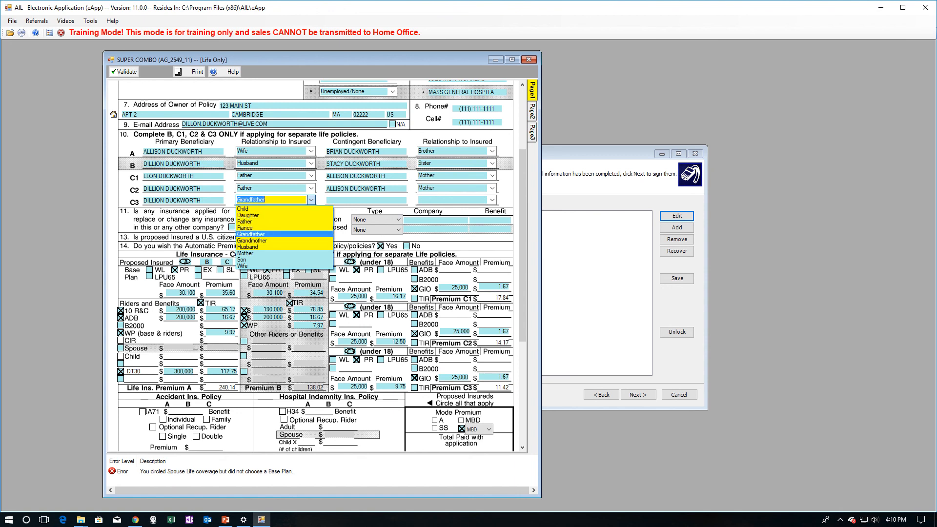
pyautogui.press('Tab')
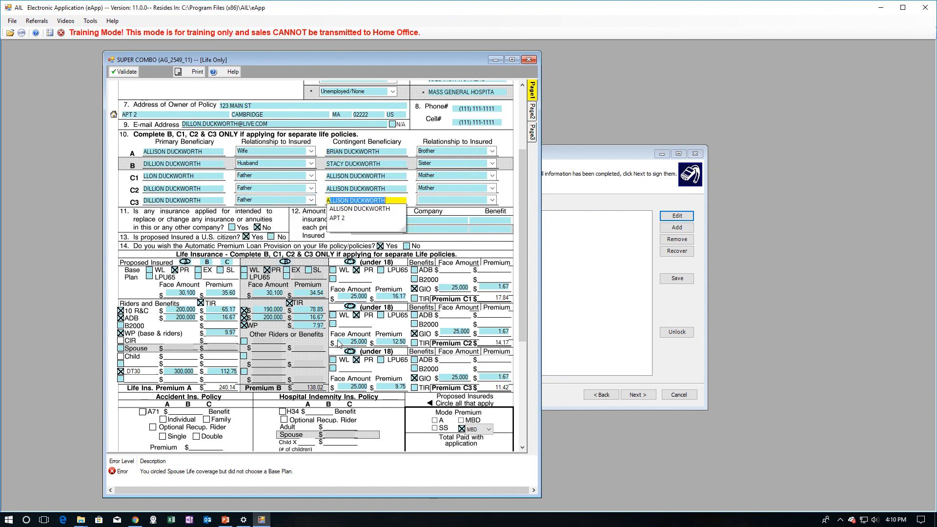
pyautogui.press('Tab')
pyautogui.press('Down')
pyautogui.press('Down')
pyautogui.press('Down')
pyautogui.press('Down')
pyautogui.press('Down')
pyautogui.press('Down')
pyautogui.press('Down')
pyautogui.press('Down')
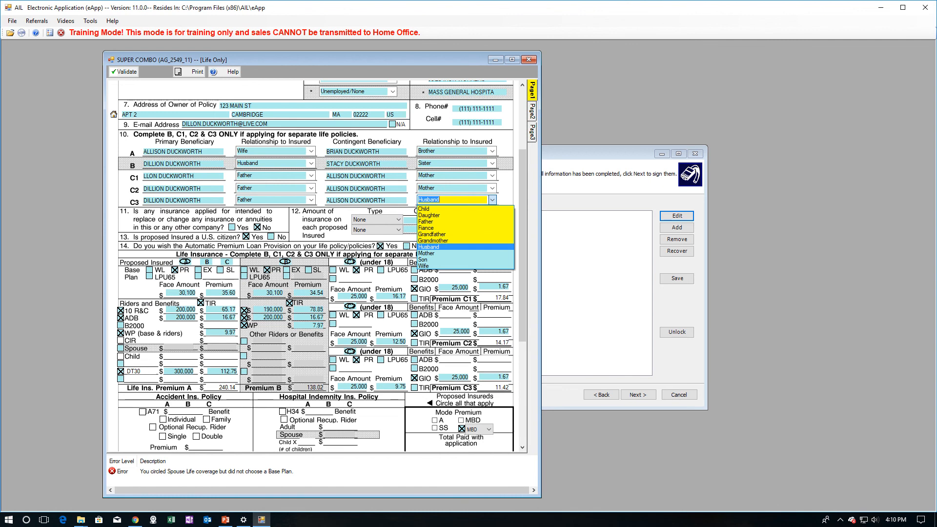
pyautogui.press('Return')
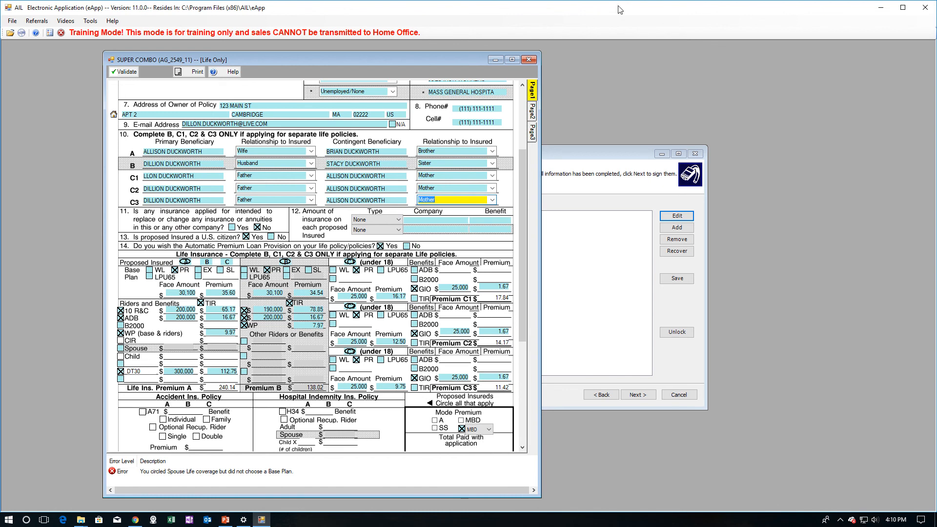
pyautogui.click(531, 137)
# - Validate the application, acknowledge five errors including C4's missing beneficiary, and return to Page 1
pyautogui.click(161, 118)
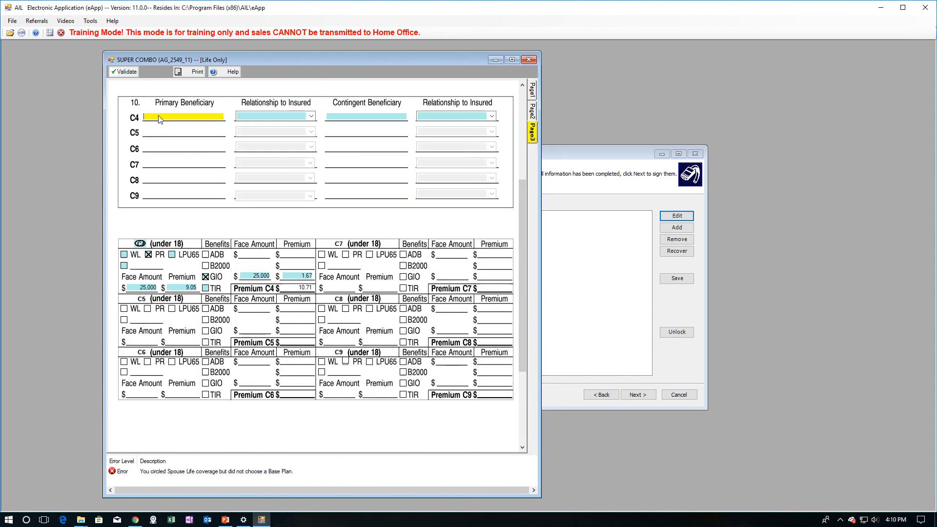
pyautogui.click(532, 112)
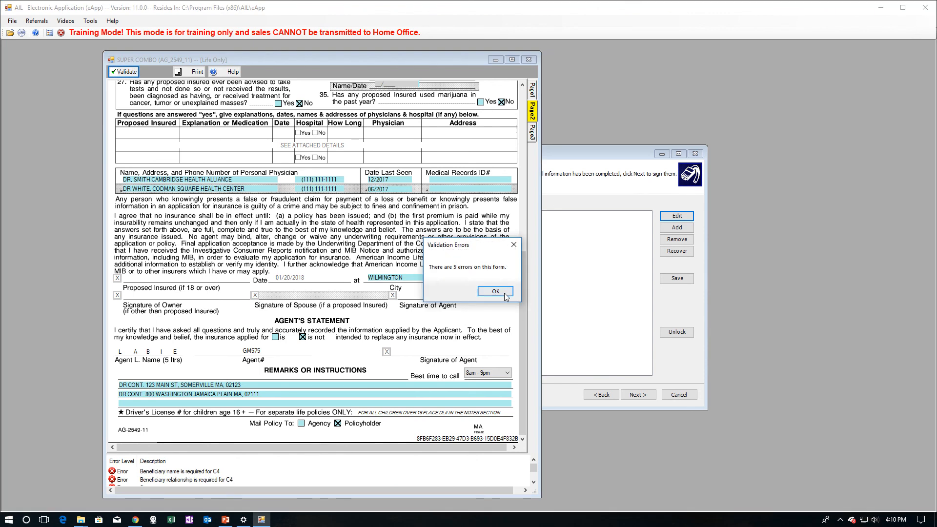
pyautogui.click(507, 291)
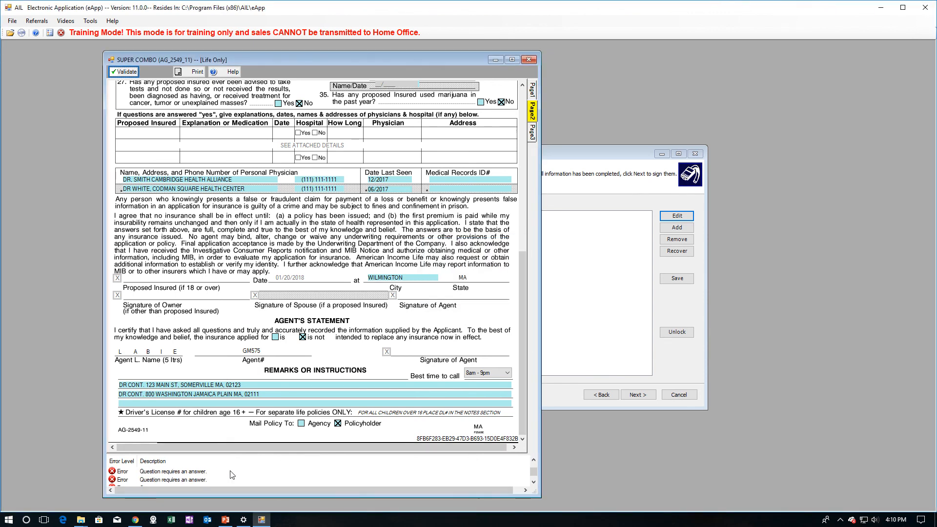
pyautogui.click(532, 92)
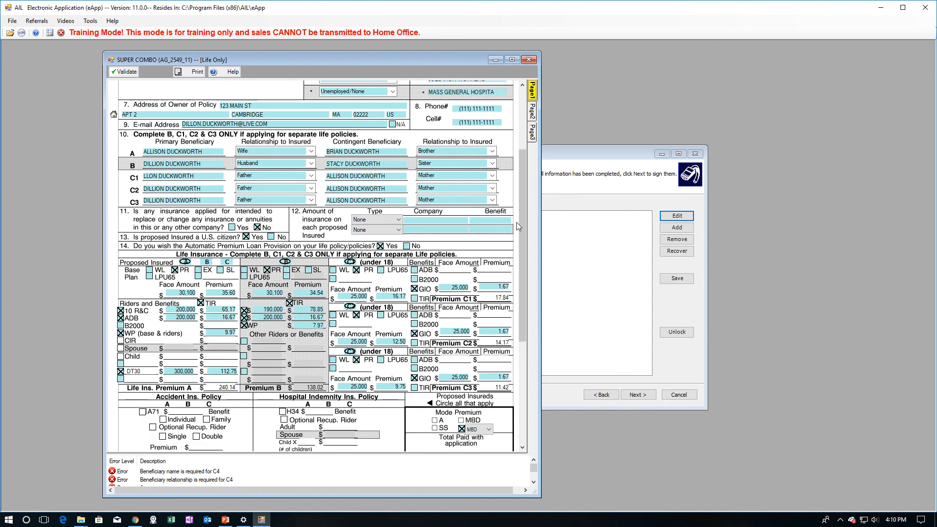
# - Answer Yes to Q20 (insured A arrested) and Q23 (insured A high blood pressure)
pyautogui.scroll(-3, 522, 219)
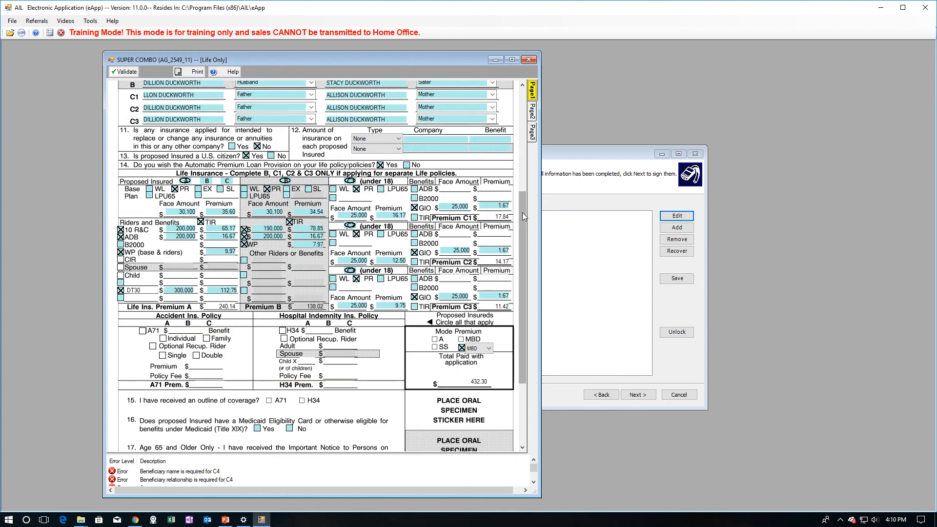
pyautogui.click(530, 113)
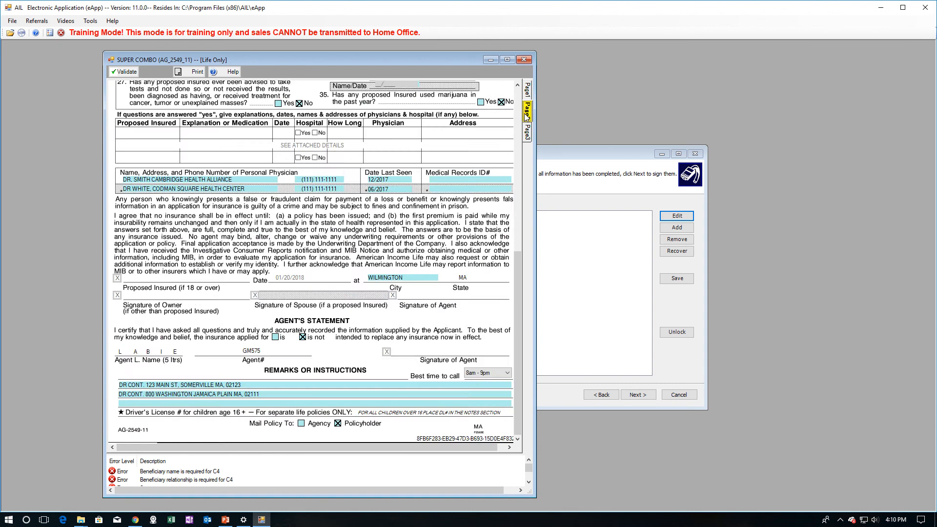
pyautogui.moveTo(518, 304); pyautogui.dragTo(520, 152)
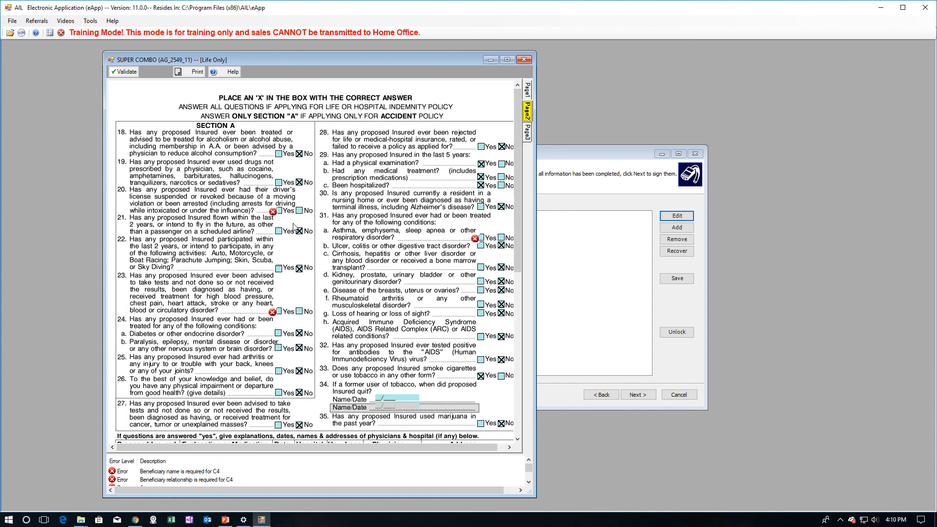
pyautogui.click(279, 211)
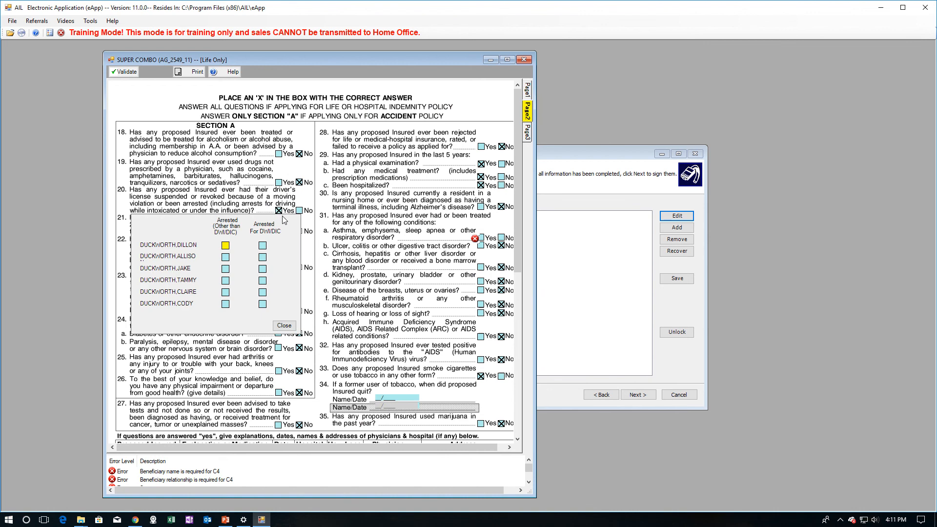
pyautogui.click(225, 247)
pyautogui.click(285, 326)
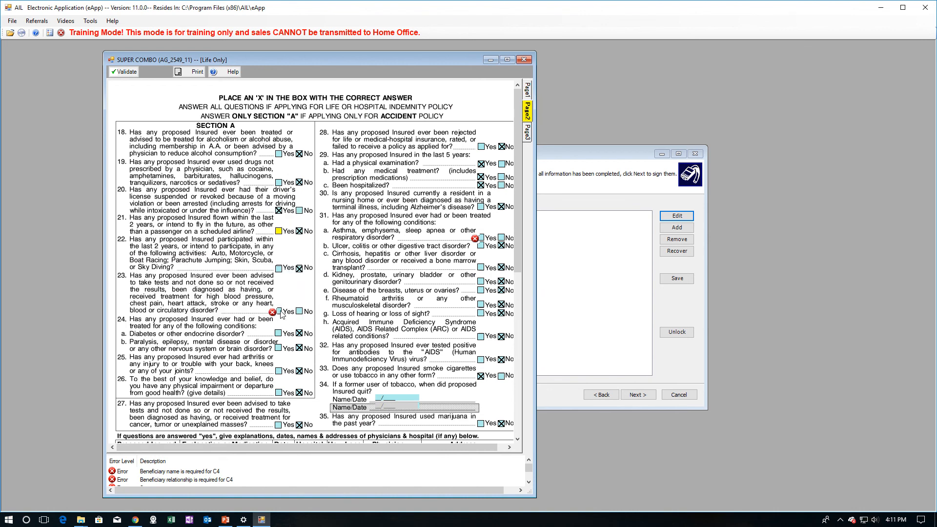
pyautogui.click(279, 312)
pyautogui.click(194, 342)
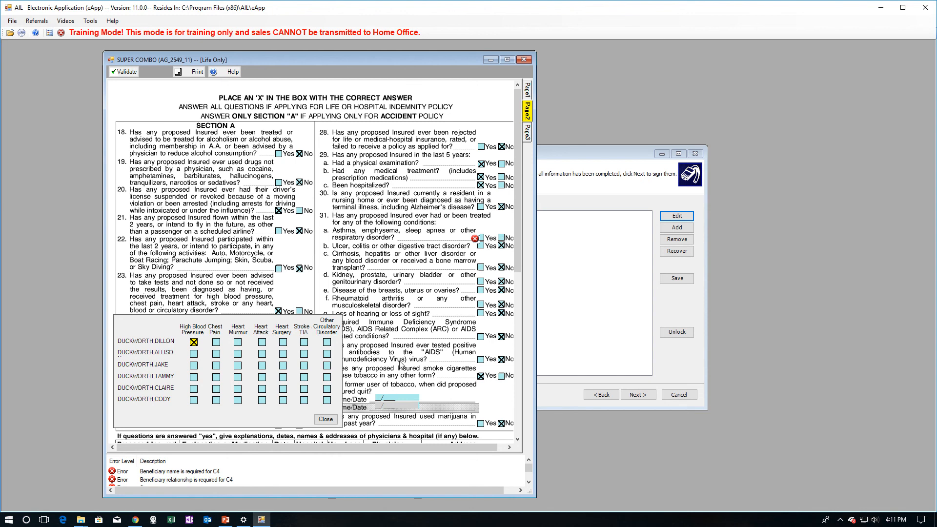
pyautogui.click(326, 419)
# - Answer Yes to Q31a, marking the respiratory disorder for child C4 instead of C1
pyautogui.click(481, 239)
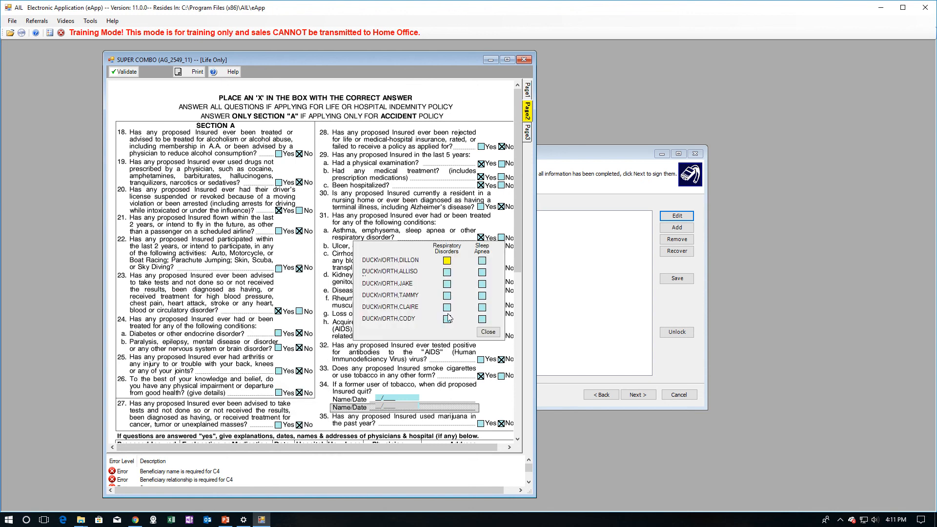
pyautogui.click(447, 283)
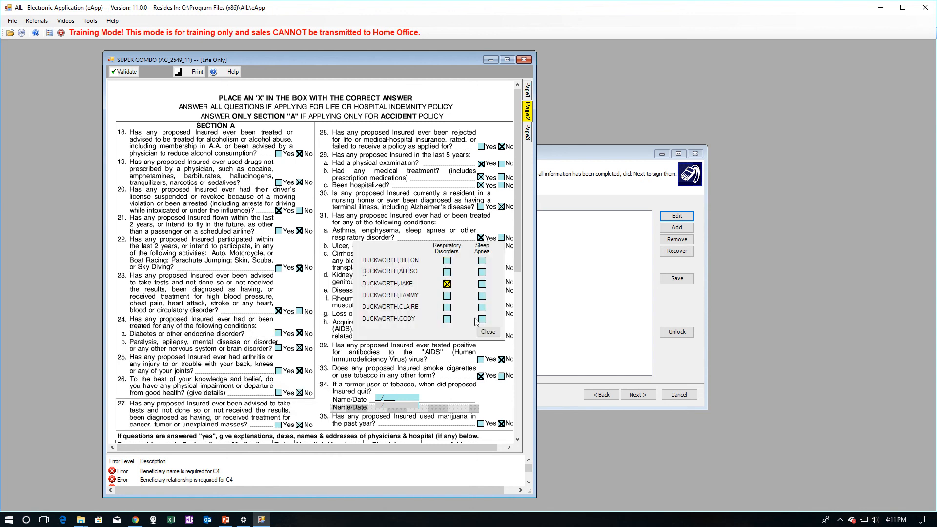
pyautogui.click(447, 319)
pyautogui.click(447, 283)
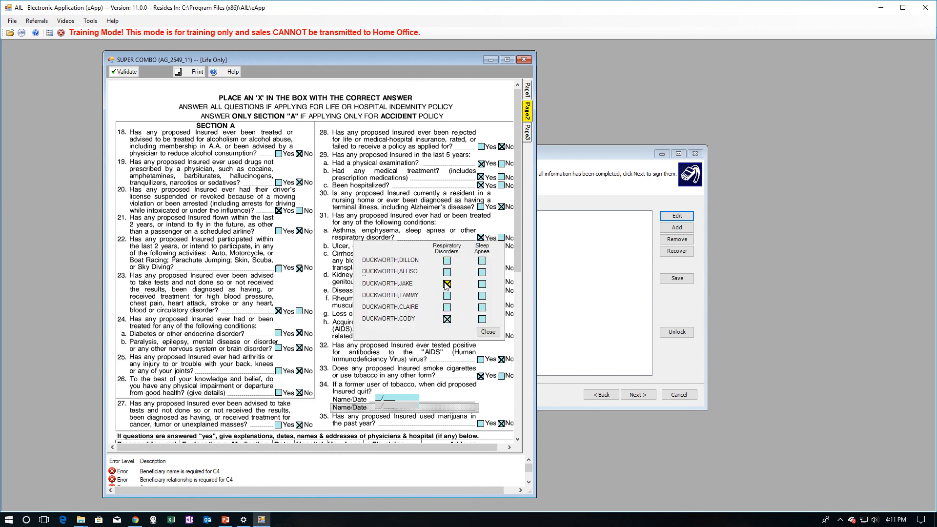
pyautogui.click(486, 334)
pyautogui.scroll(-2, 487, 335)
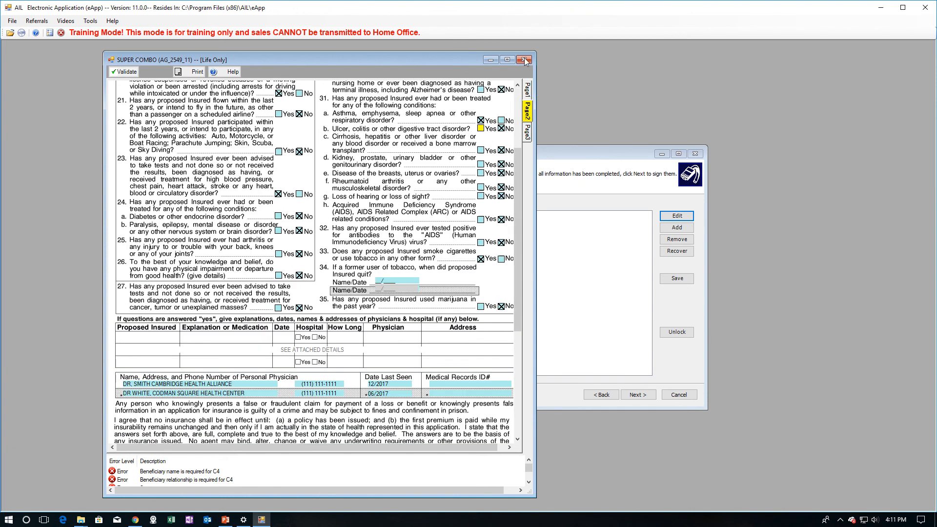
pyautogui.click(527, 131)
pyautogui.scroll(3, 514, 195)
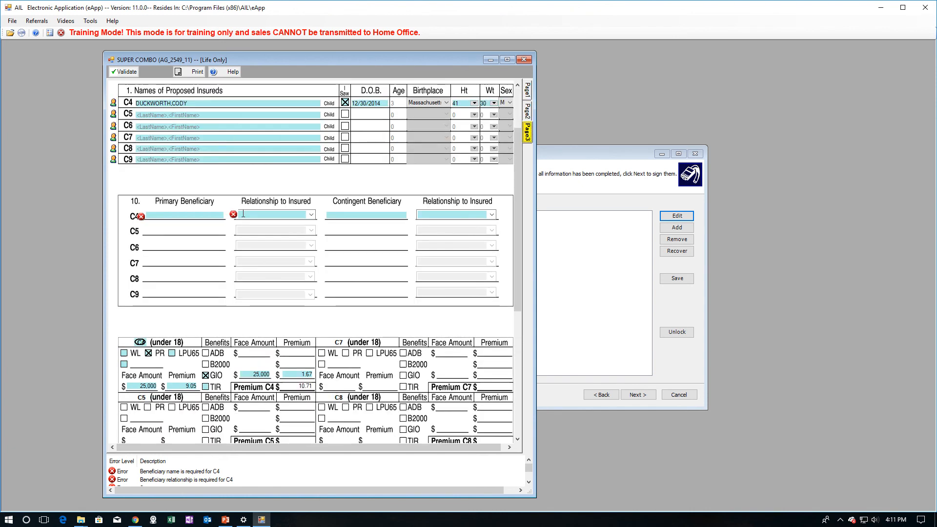
# - Set C4's primary beneficiary to the father (Father) and contingent to the mother (Mother)
pyautogui.click(166, 215)
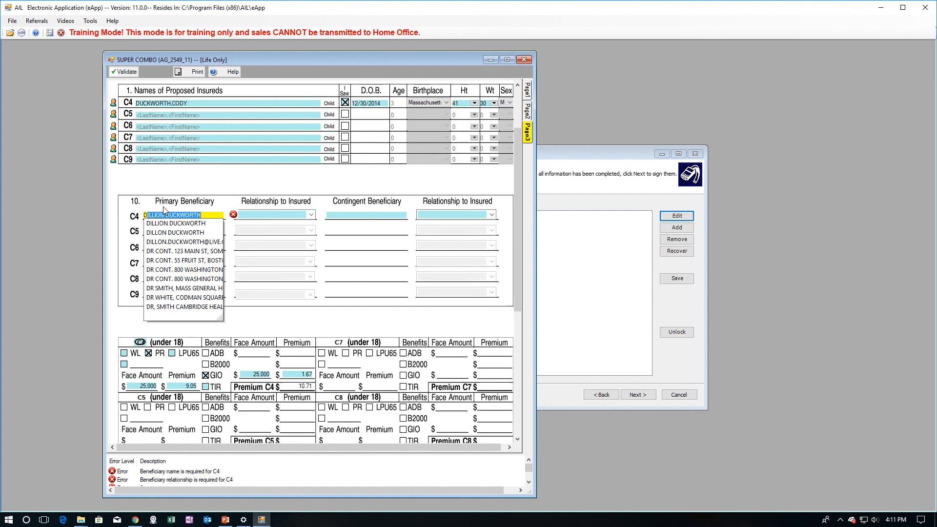
pyautogui.press('Tab')
pyautogui.press('Down')
pyautogui.press('Down')
pyautogui.press('Down')
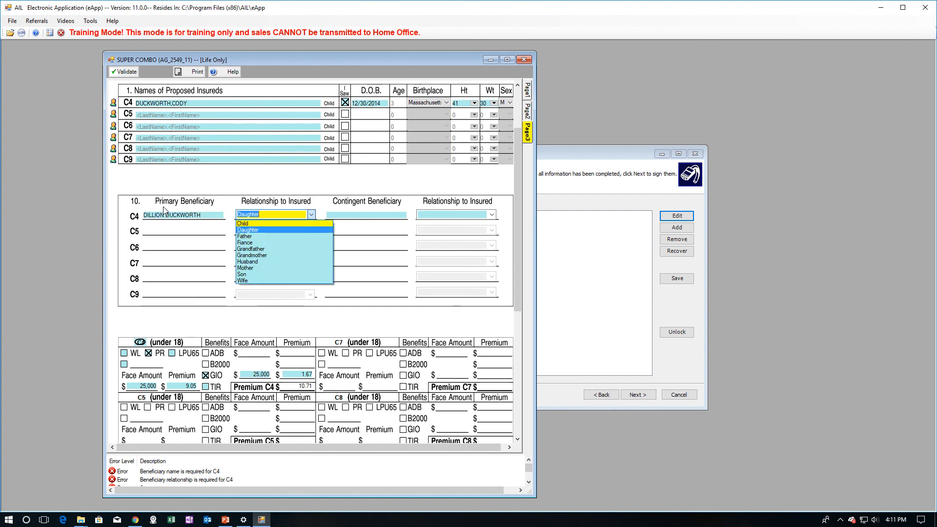
pyautogui.press('Tab')
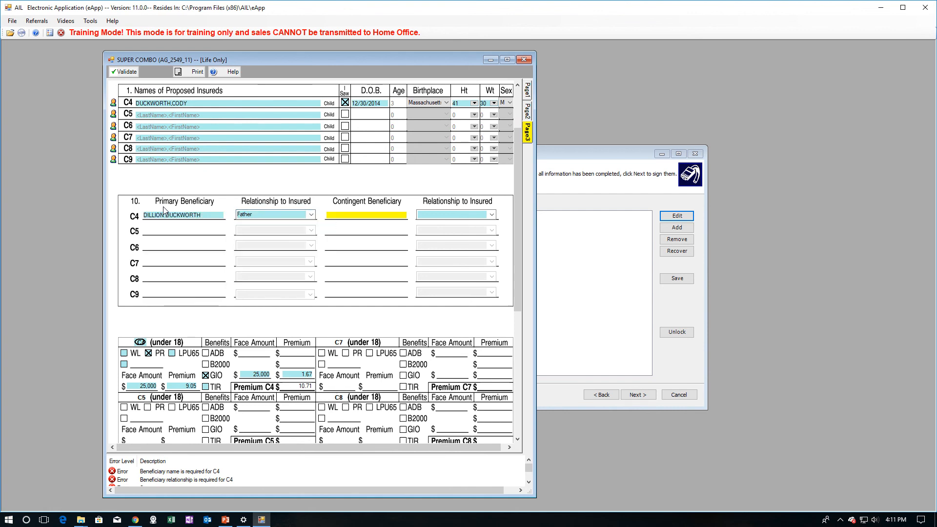
pyautogui.press('Tab')
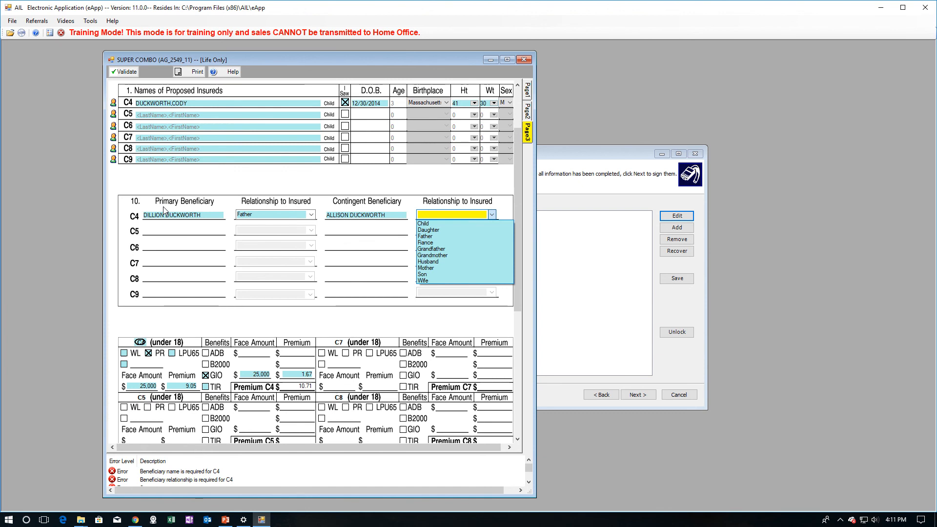
pyautogui.press('Down')
pyautogui.press('Down')
pyautogui.press('Down')
pyautogui.press('Down')
pyautogui.press('Down')
pyautogui.press('Down')
pyautogui.press('Down')
pyautogui.press('Down')
pyautogui.press('Tab')
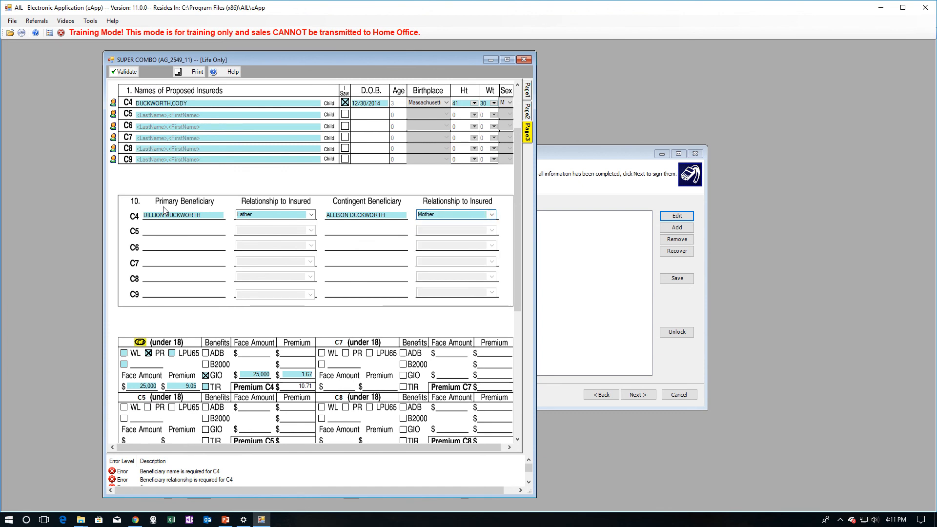
# - Validate the application with no errors and close the SUPER COMBO form
pyautogui.click(123, 70)
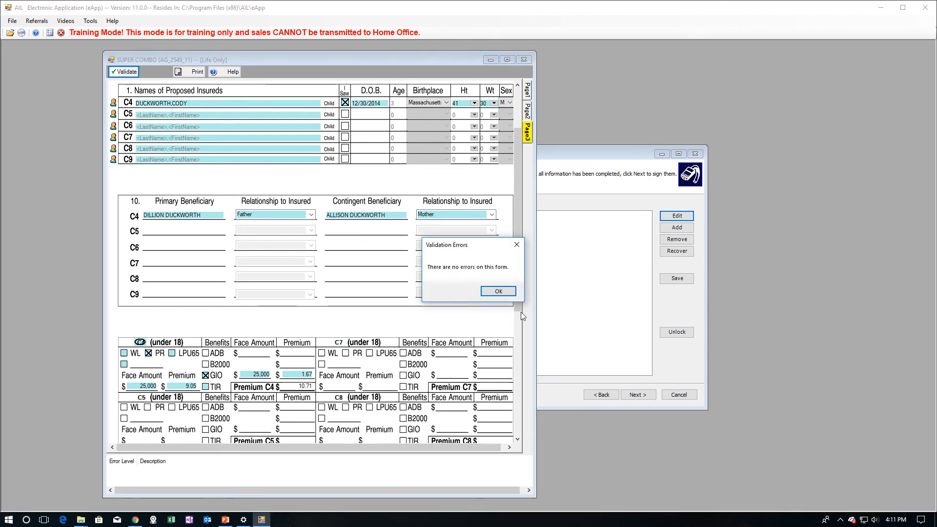
pyautogui.click(511, 293)
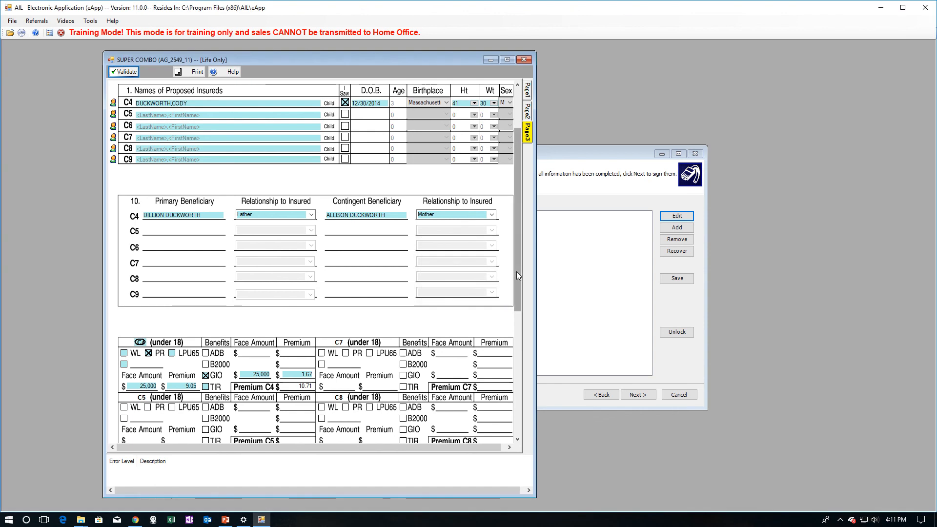
pyautogui.moveTo(516, 271); pyautogui.dragTo(517, 441)
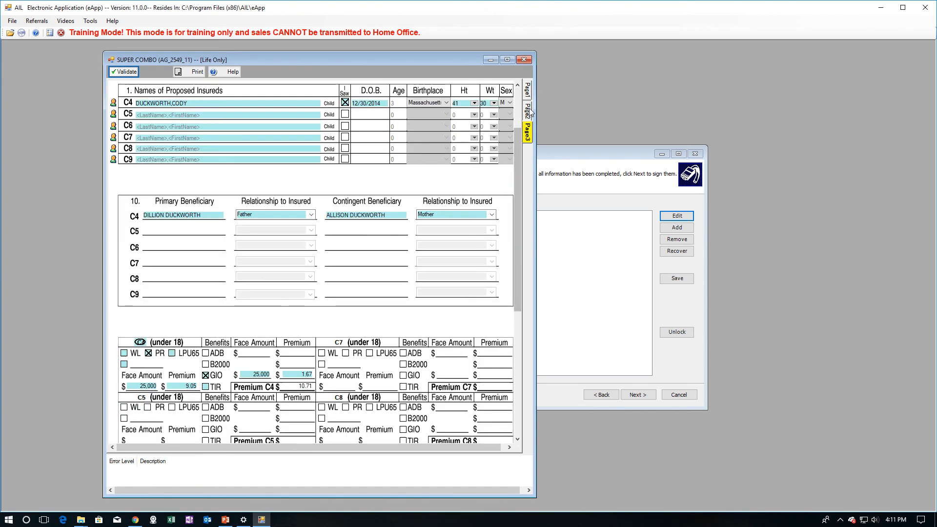
pyautogui.click(529, 105)
pyautogui.click(528, 91)
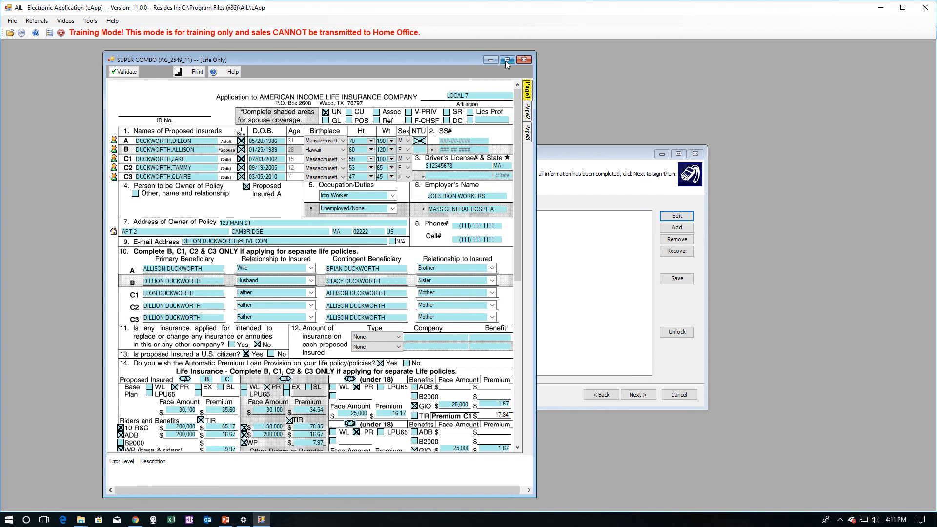
pyautogui.click(524, 60)
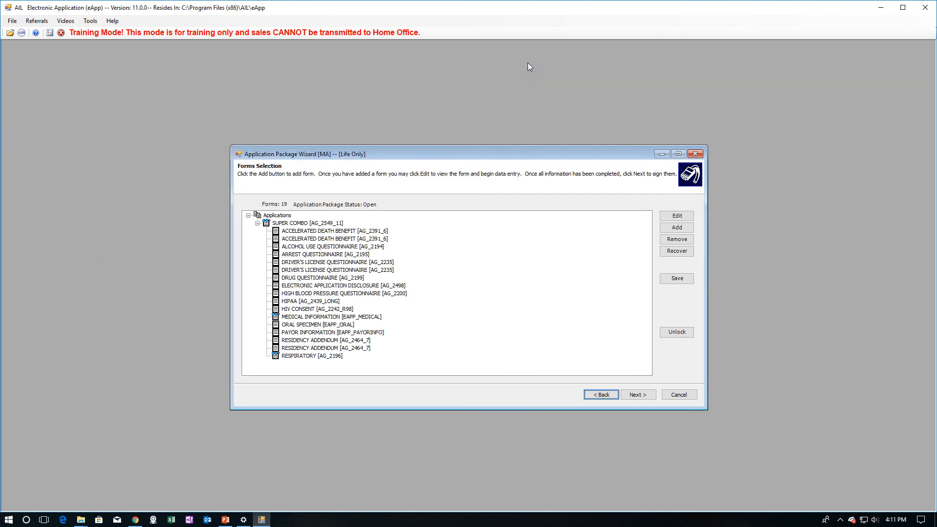